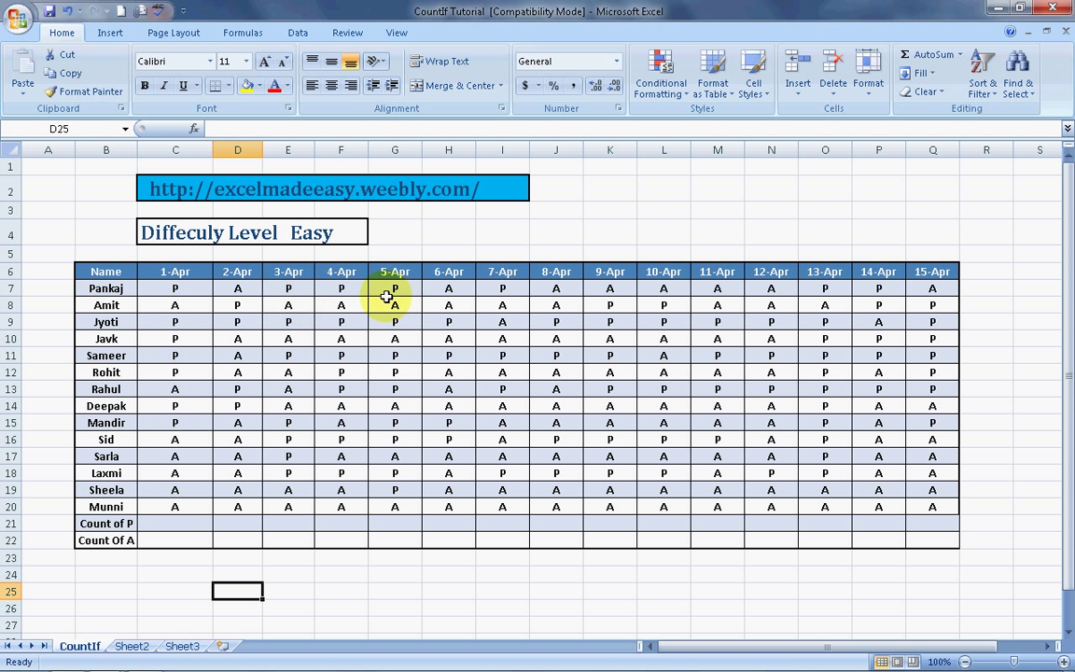
# - In C21, the 1-Apr Count of P cell, type =countif( to start the formula
pyautogui.click(174, 522)
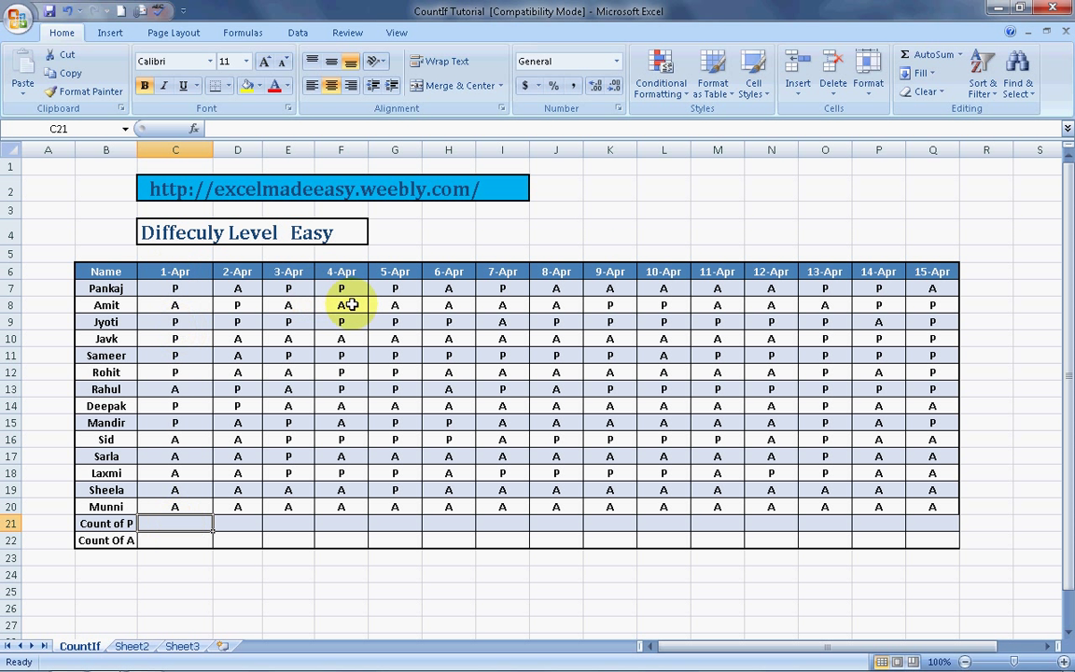
pyautogui.click(983, 287)
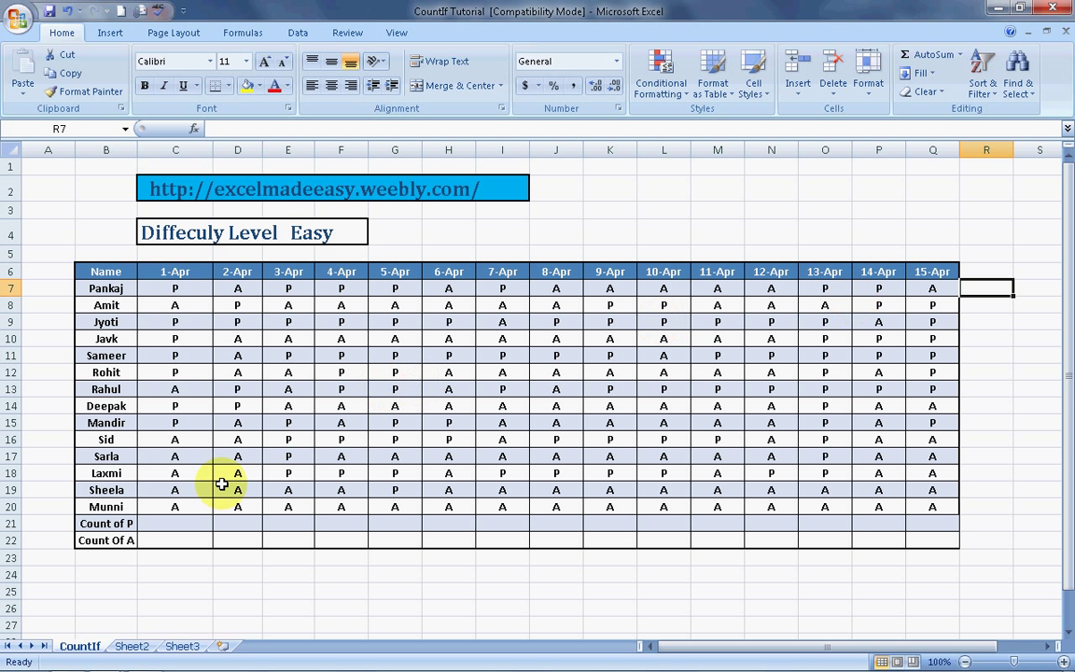
pyautogui.click(176, 521)
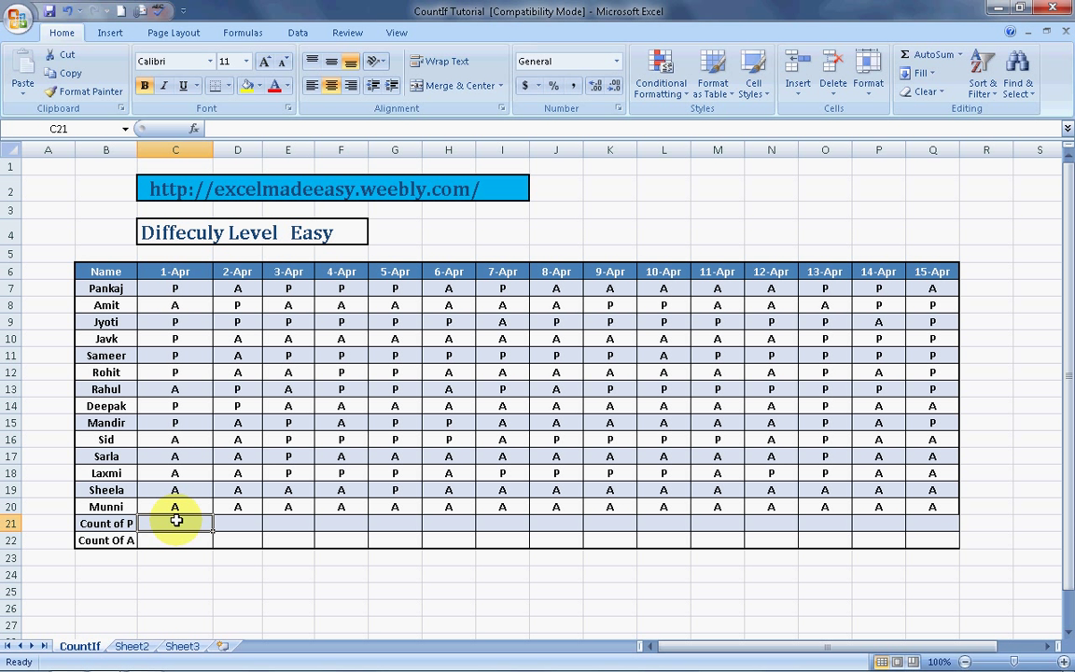
pyautogui.click(243, 35)
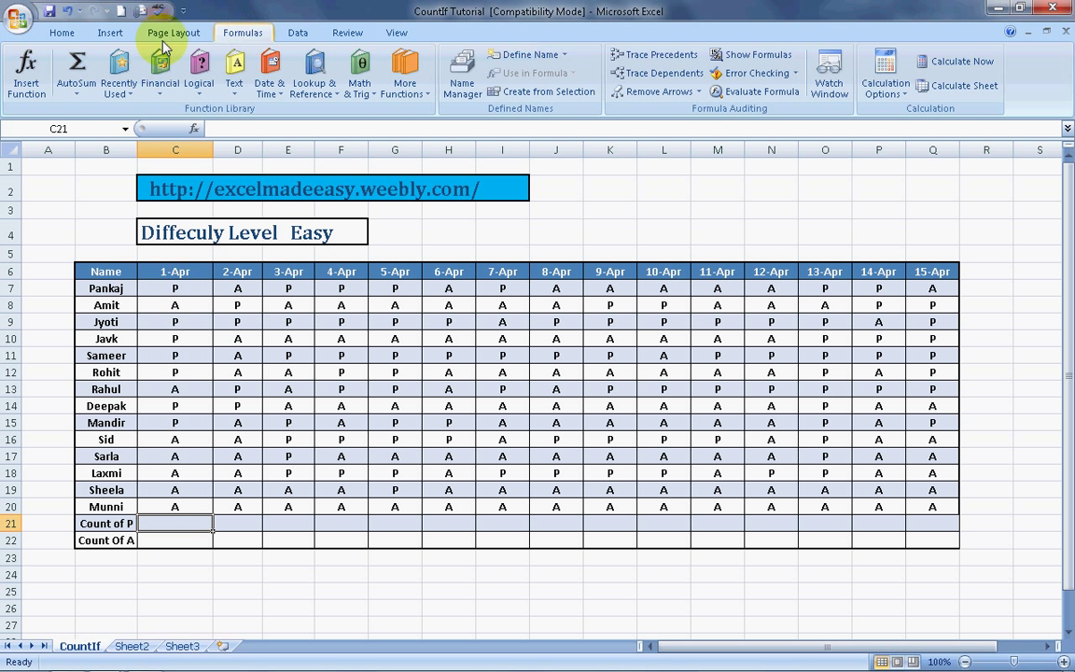
pyautogui.click(64, 34)
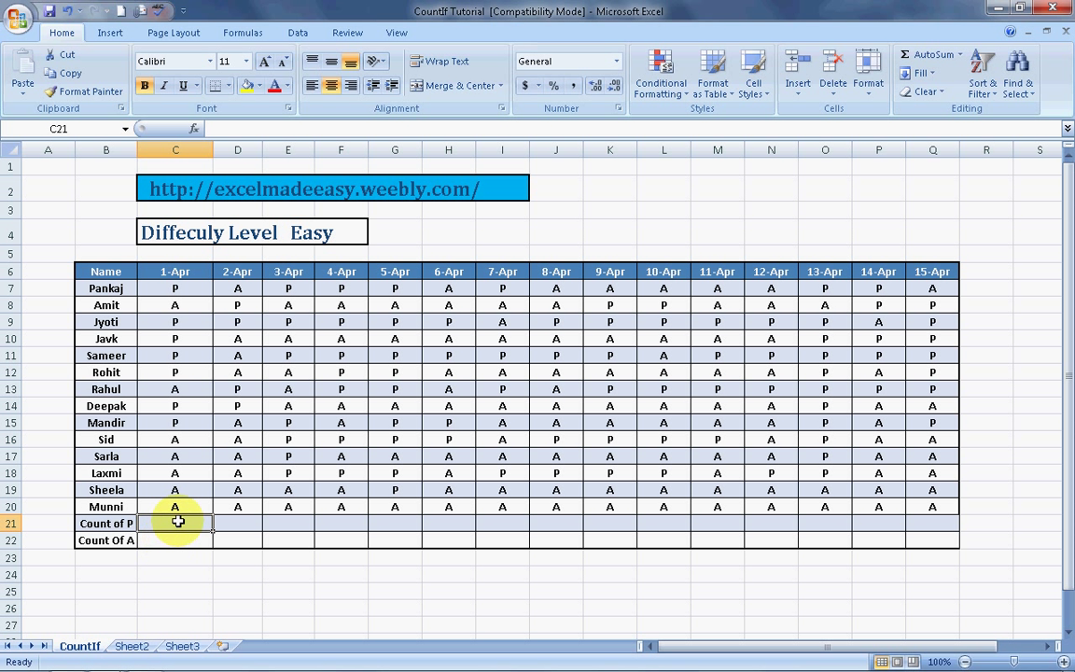
pyautogui.write('=c')
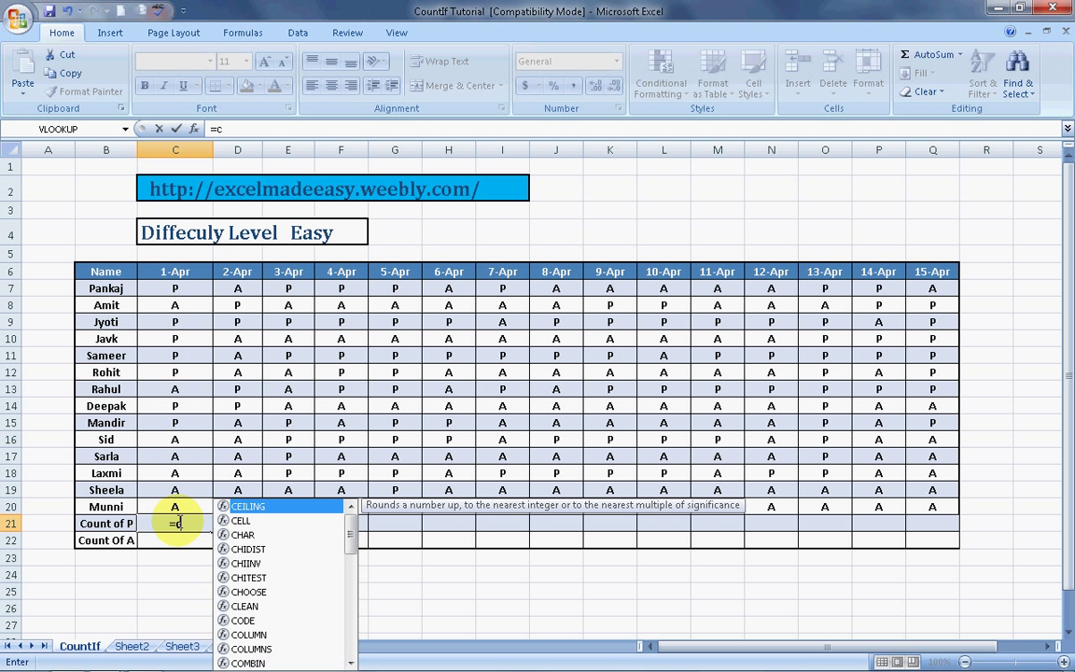
pyautogui.write('ountif')
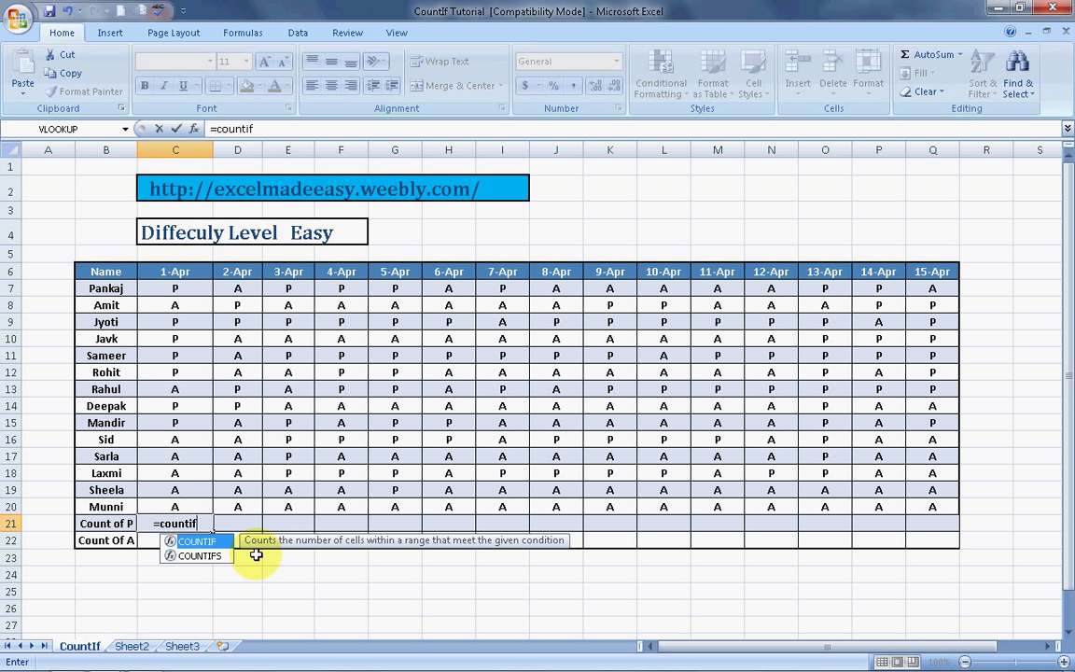
pyautogui.write('(')
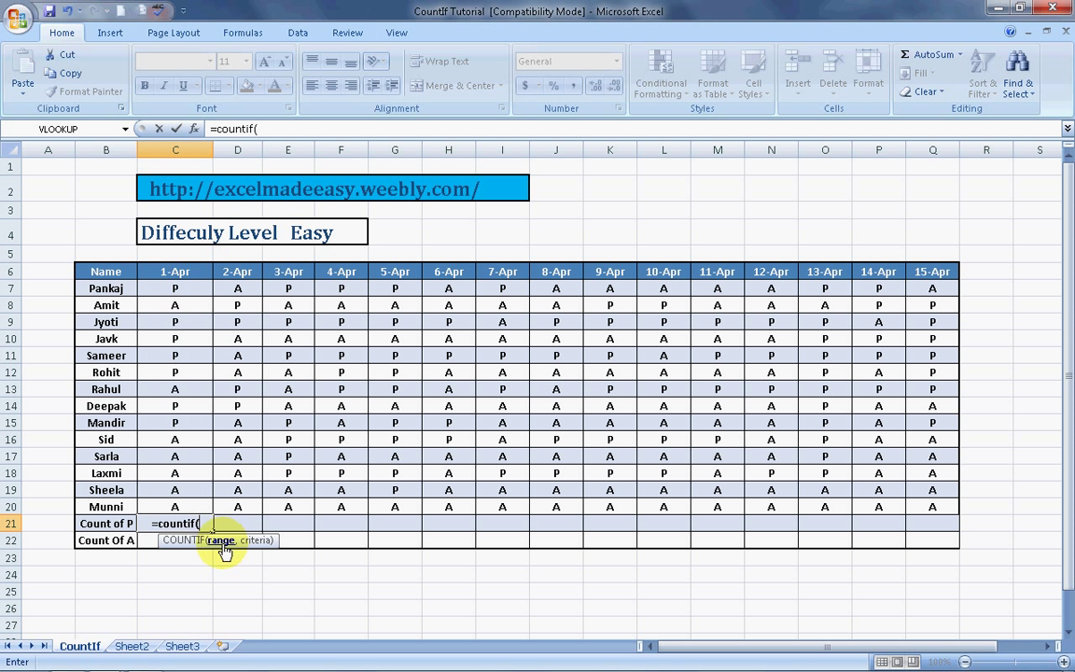
# - Finish C21 as =COUNTIF(C7:C20,"p") so it returns 7
pyautogui.click(178, 291)
pyautogui.hotkey('shift', 'Down')
pyautogui.hotkey('shift', 'Down')
pyautogui.hotkey('shift', 'Down')
pyautogui.hotkey('shift', 'Down')
pyautogui.hotkey('shift', 'Down')
pyautogui.hotkey('shift', 'Down')
pyautogui.hotkey('shift', 'Down')
pyautogui.hotkey('shift', 'Down')
pyautogui.hotkey('shift', 'Down')
pyautogui.hotkey('shift', 'Down')
pyautogui.hotkey('shift', 'Down')
pyautogui.hotkey('shift', 'Down')
pyautogui.hotkey('shift', 'Down')
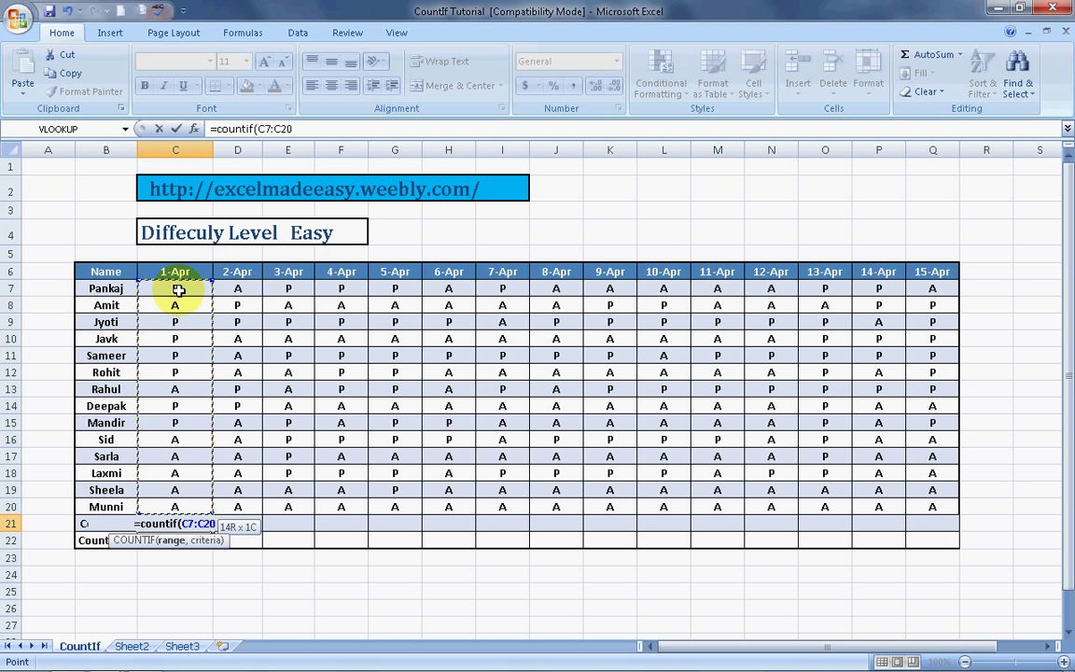
pyautogui.click(178, 291)
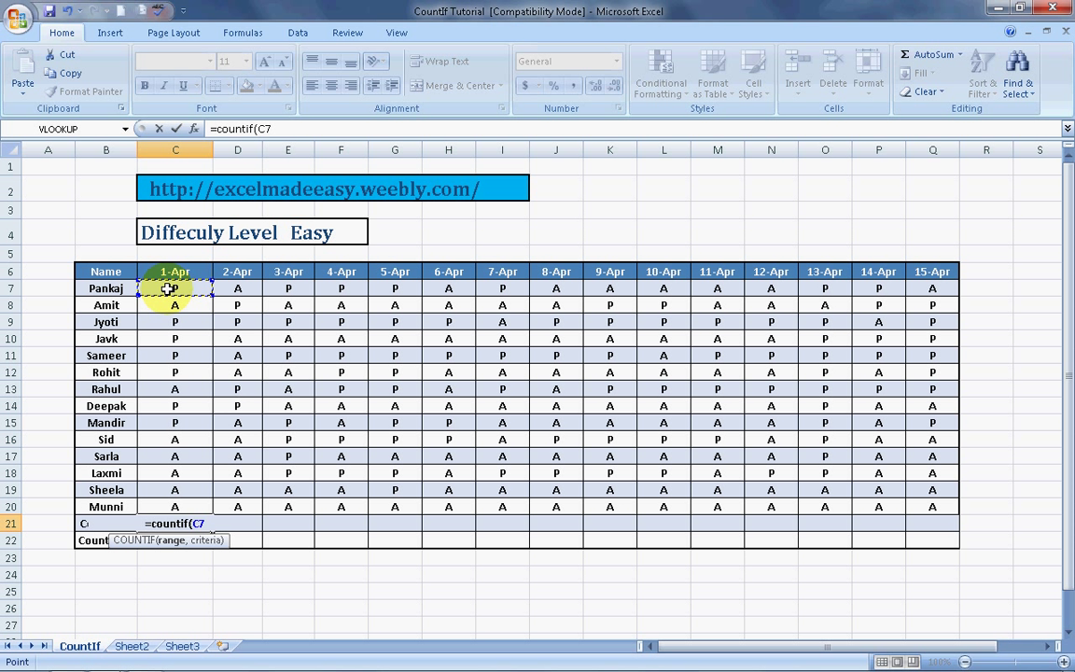
pyautogui.moveTo(168, 289); pyautogui.dragTo(177, 509)
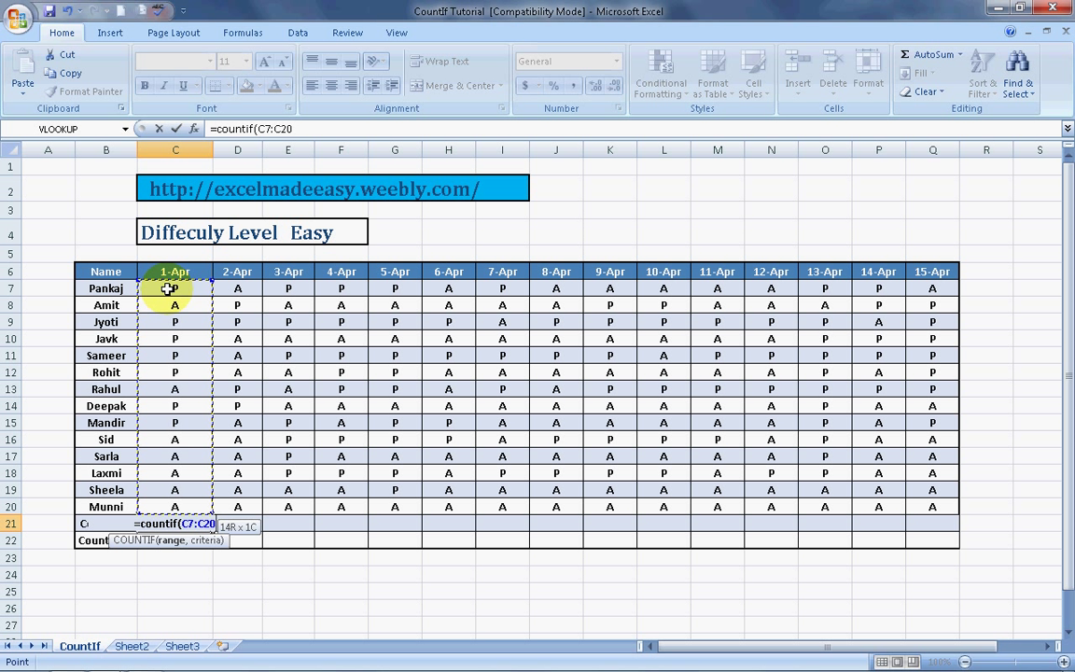
pyautogui.write(',')
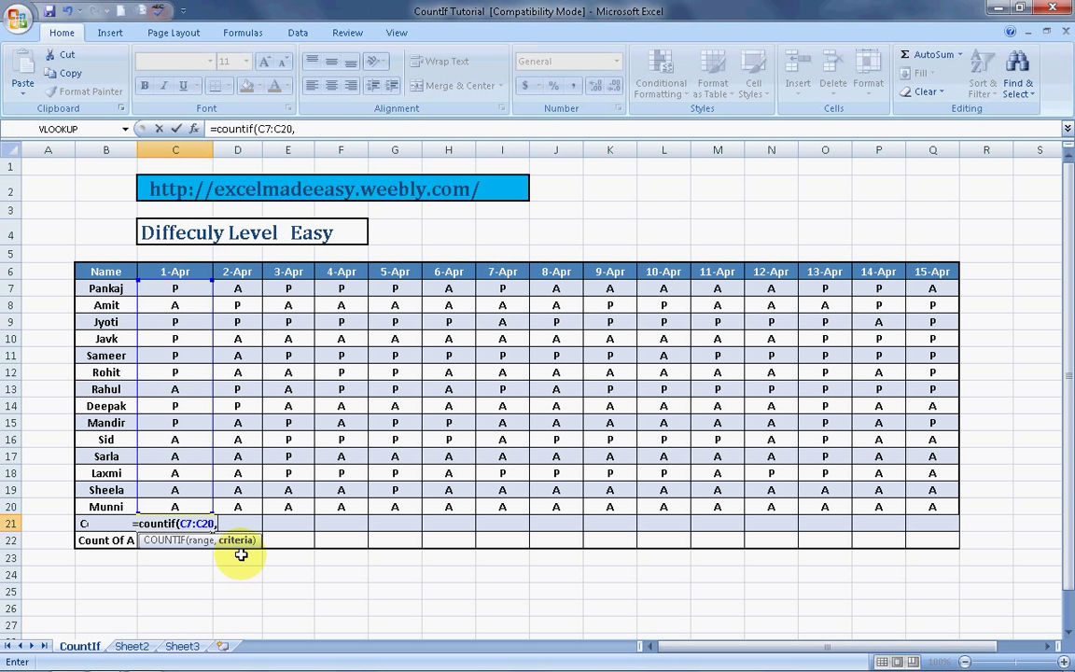
pyautogui.write('"')
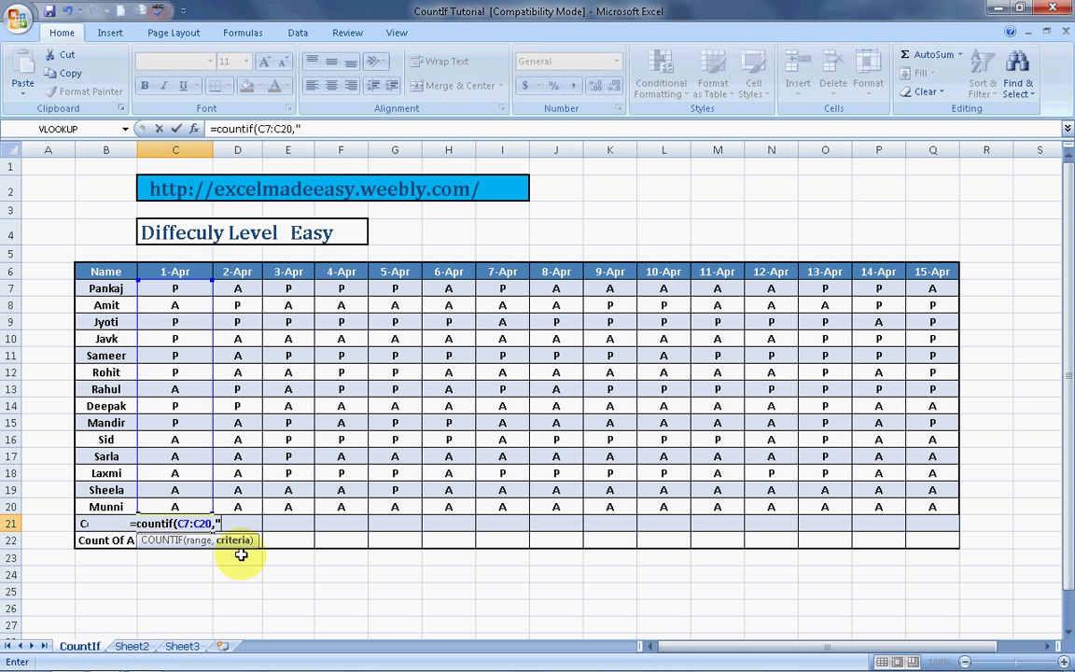
pyautogui.write('p')
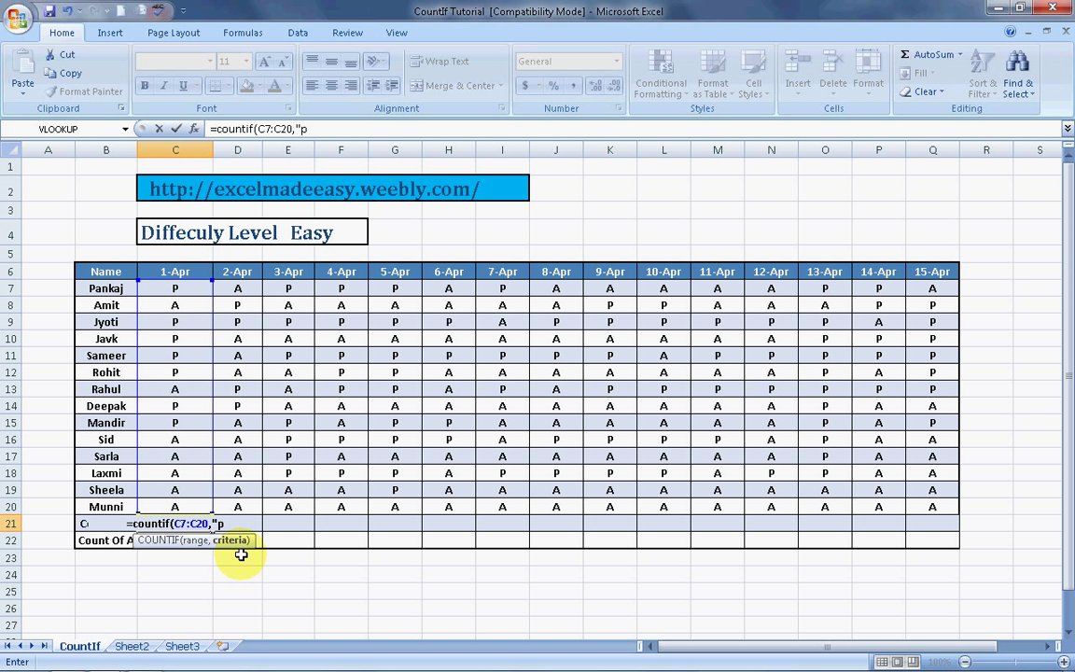
pyautogui.write('")')
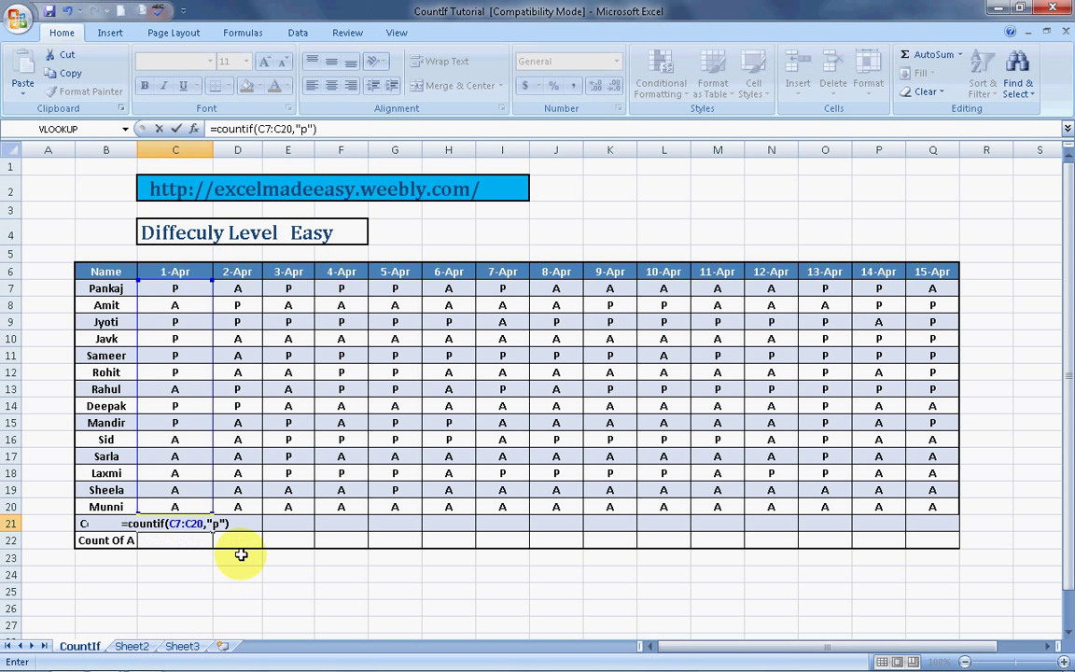
pyautogui.press('Return')
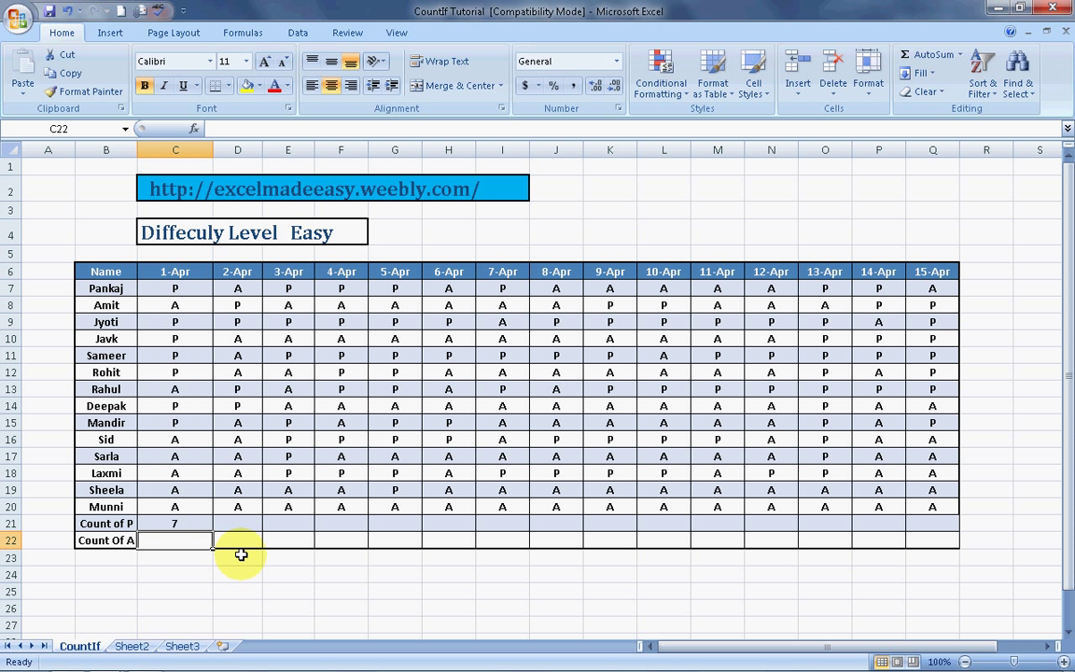
# - Enter =COUNTIF(C7:C20,"a") in C22 so the 1-Apr absence count shows 7
pyautogui.write('=')
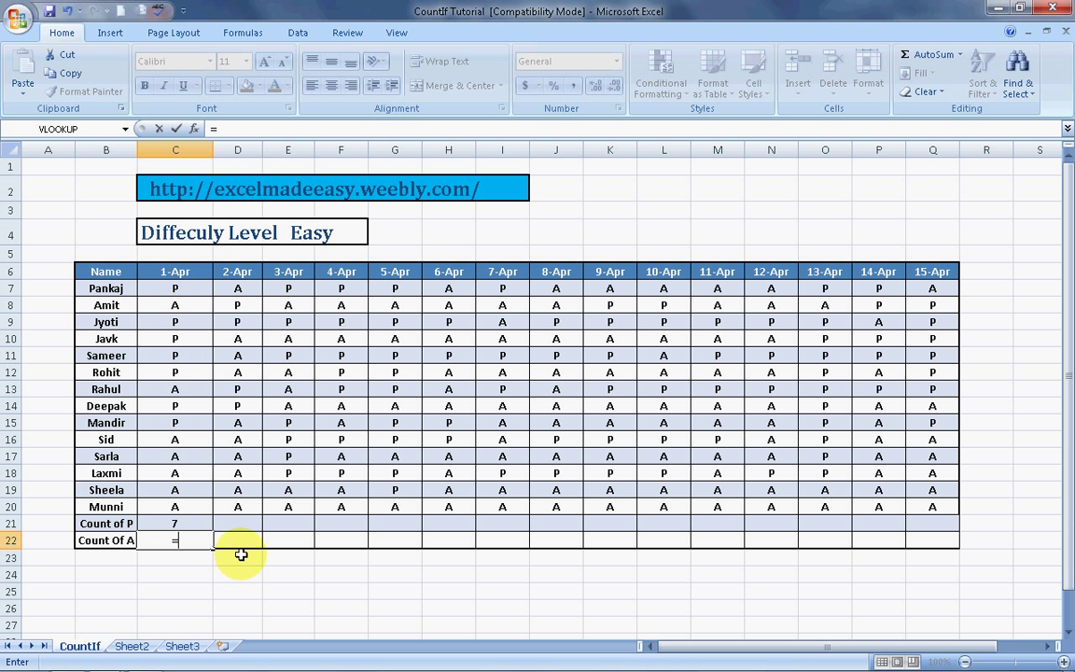
pyautogui.write('c')
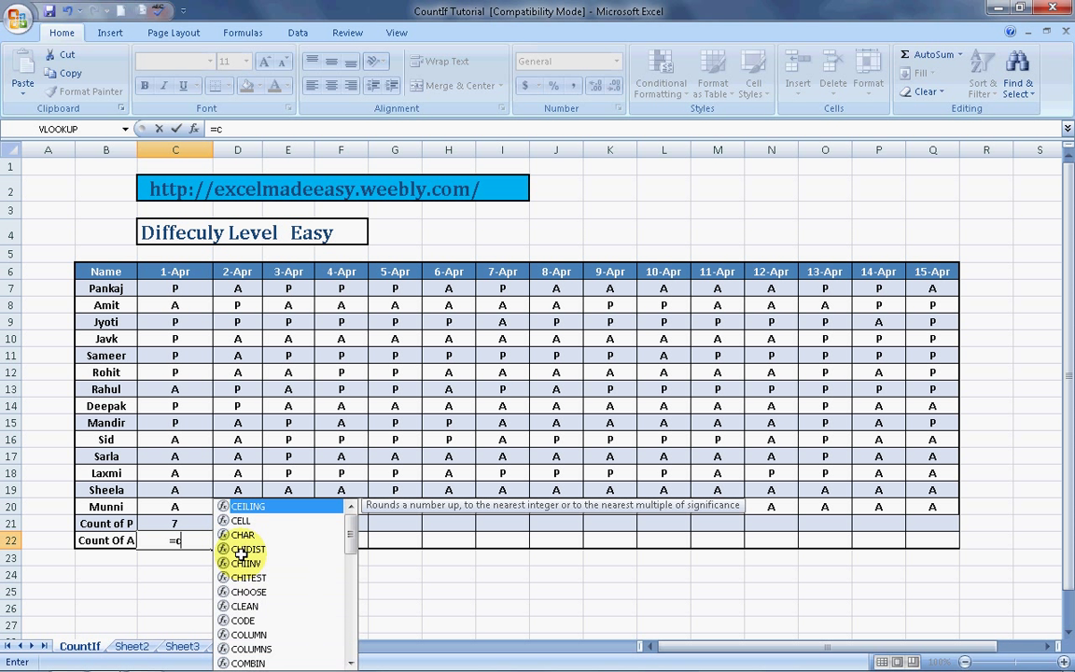
pyautogui.write('ounti')
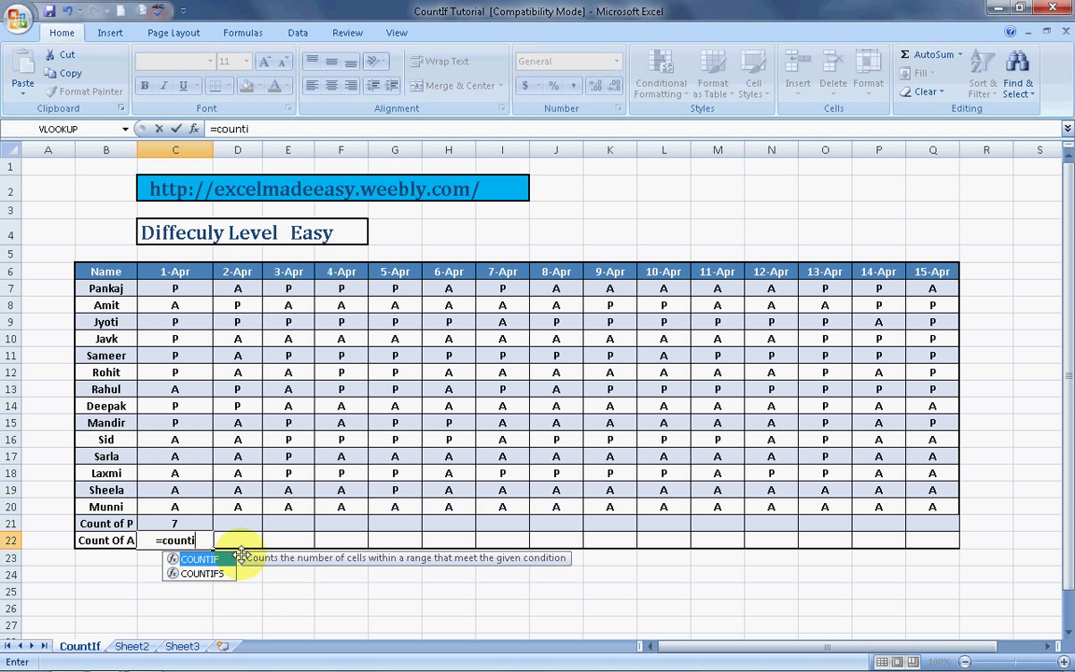
pyautogui.write('f(')
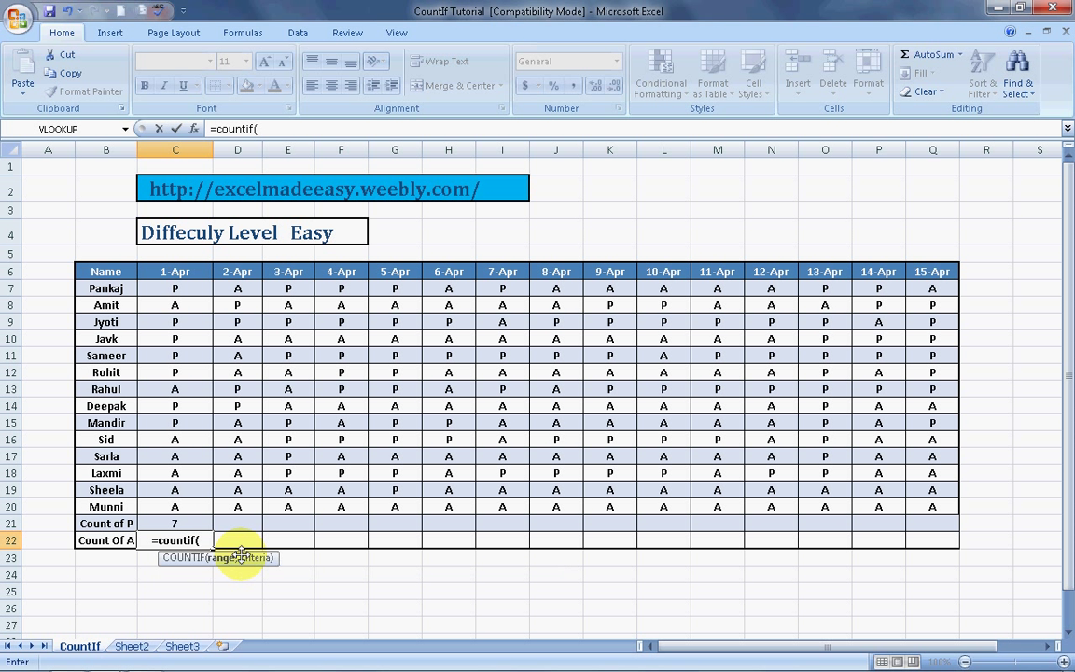
pyautogui.press('Up')
pyautogui.press('Up')
pyautogui.hotkey('shift', 'Up')
pyautogui.hotkey('shift', 'Up')
pyautogui.hotkey('shift', 'Up')
pyautogui.hotkey('shift', 'Up')
pyautogui.hotkey('shift', 'Up')
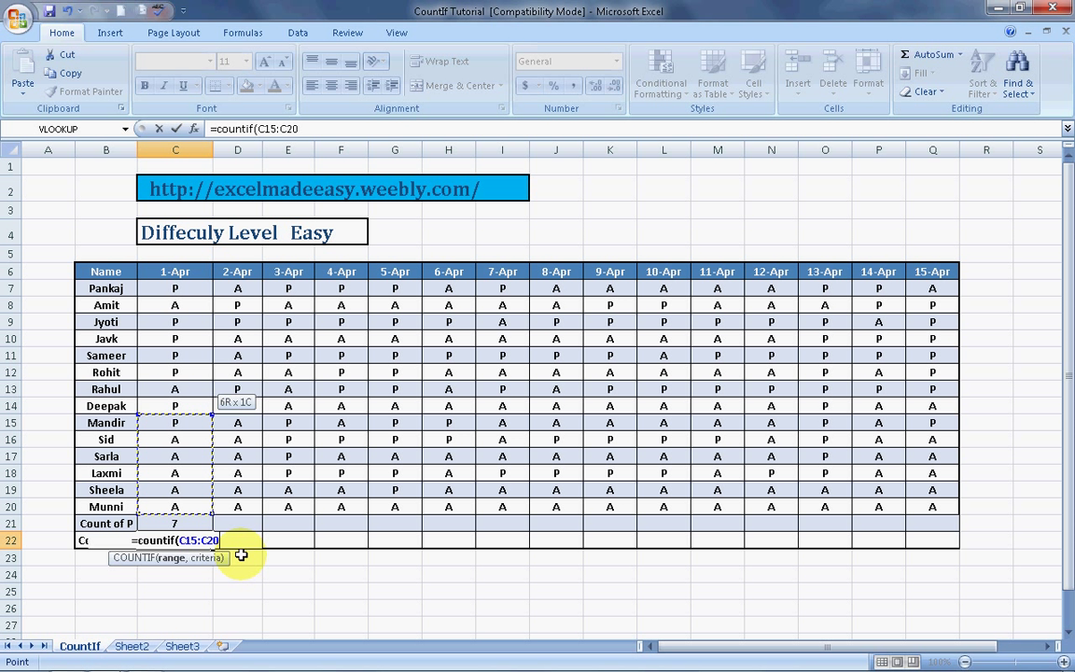
pyautogui.hotkey('shift', 'Up')
pyautogui.hotkey('shift', 'Up')
pyautogui.hotkey('shift', 'Up')
pyautogui.hotkey('shift', 'Up')
pyautogui.hotkey('shift', 'Up')
pyautogui.hotkey('shift', 'Up')
pyautogui.hotkey('shift', 'Up')
pyautogui.hotkey('shift', 'Up')
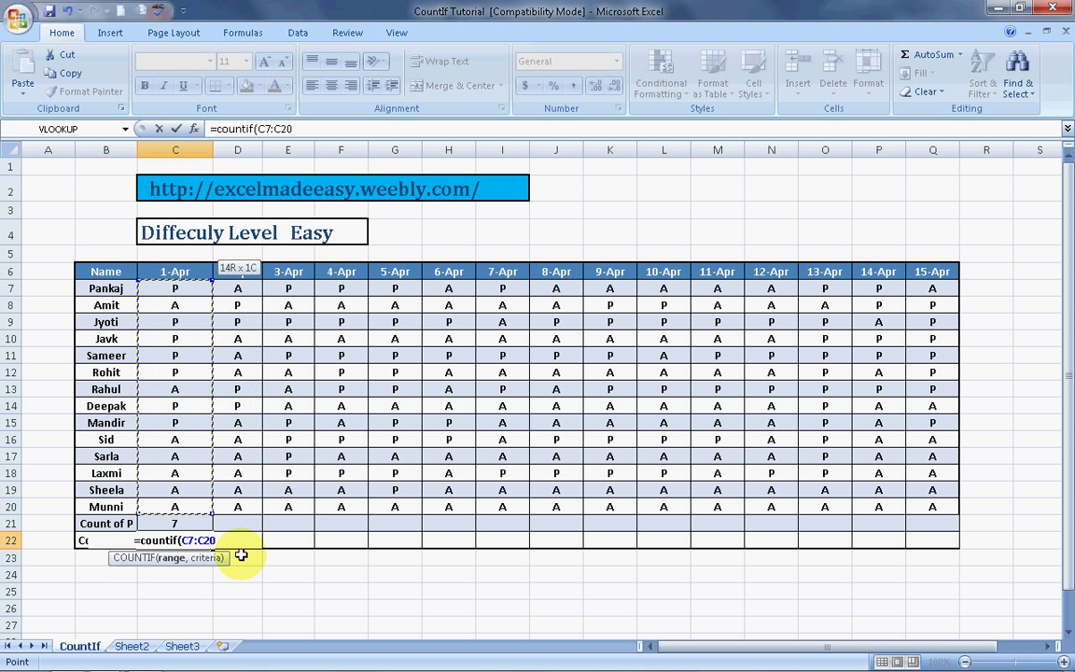
pyautogui.write(',"')
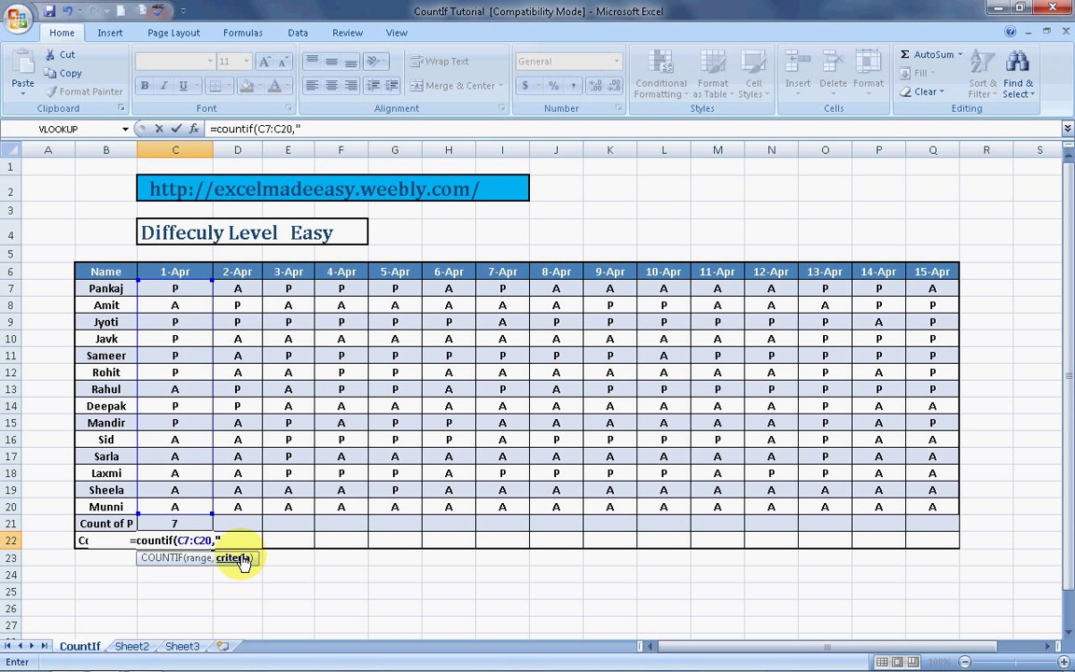
pyautogui.write('a"')
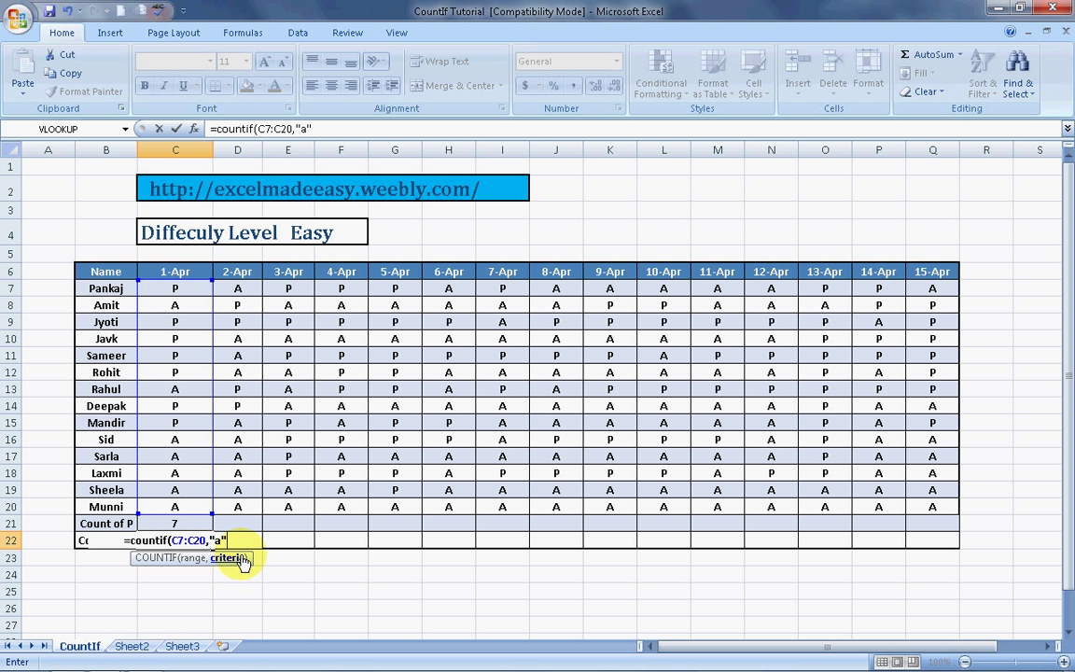
pyautogui.write(')')
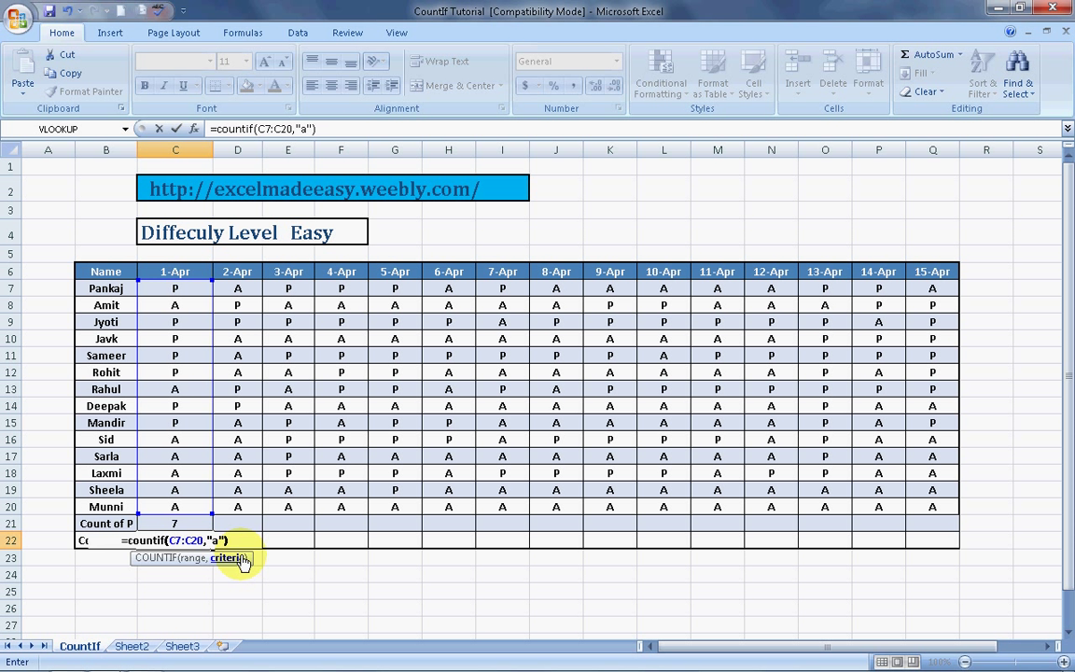
pyautogui.press('Return')
pyautogui.press('Up')
pyautogui.press('Up')
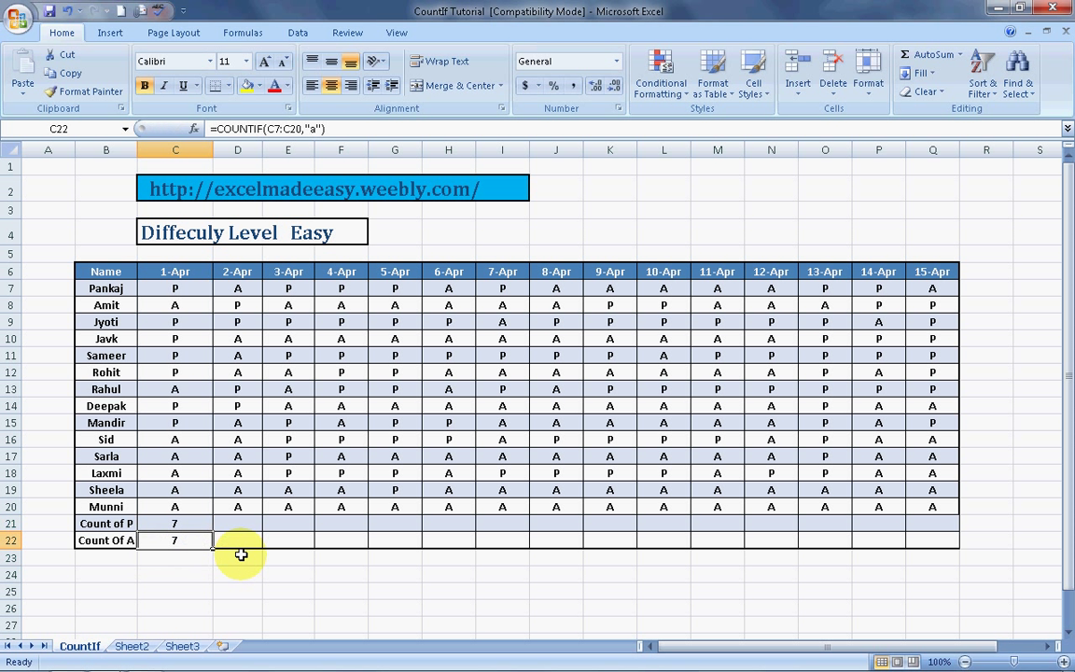
# - Copy the C21 Count of P formula into D21:Q21
pyautogui.press('Down')
pyautogui.press('Up')
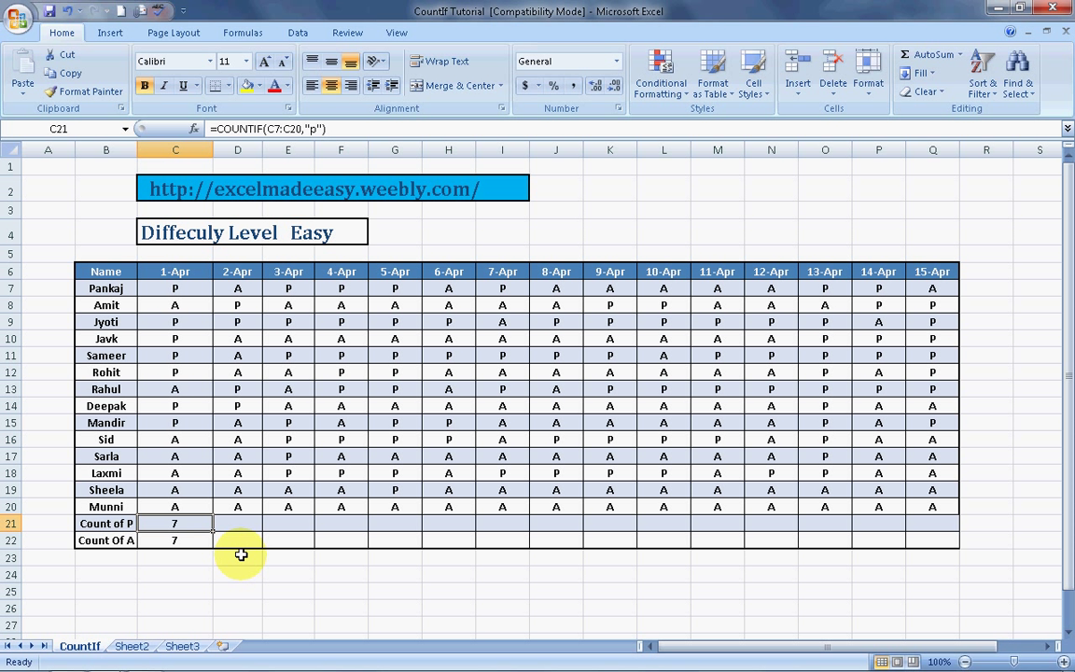
pyautogui.hotkey('ctrl', 'c')
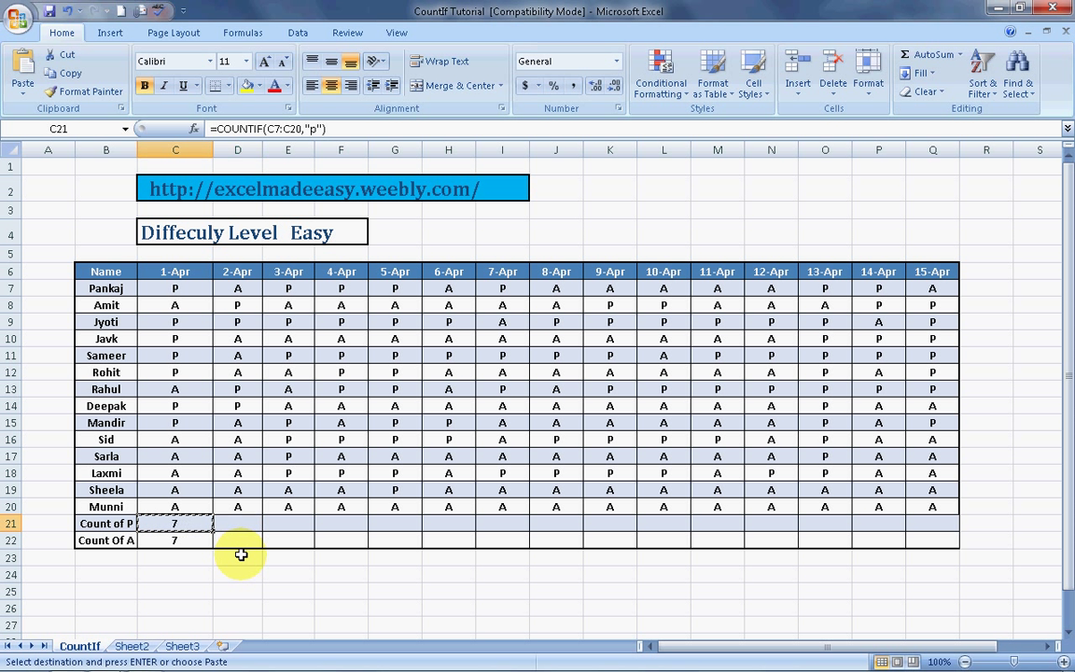
pyautogui.press('Right')
pyautogui.hotkey('shift', 'Right')
pyautogui.hotkey('shift', 'Right')
pyautogui.hotkey('shift', 'Right')
pyautogui.hotkey('shift', 'Right')
pyautogui.hotkey('shift', 'Right')
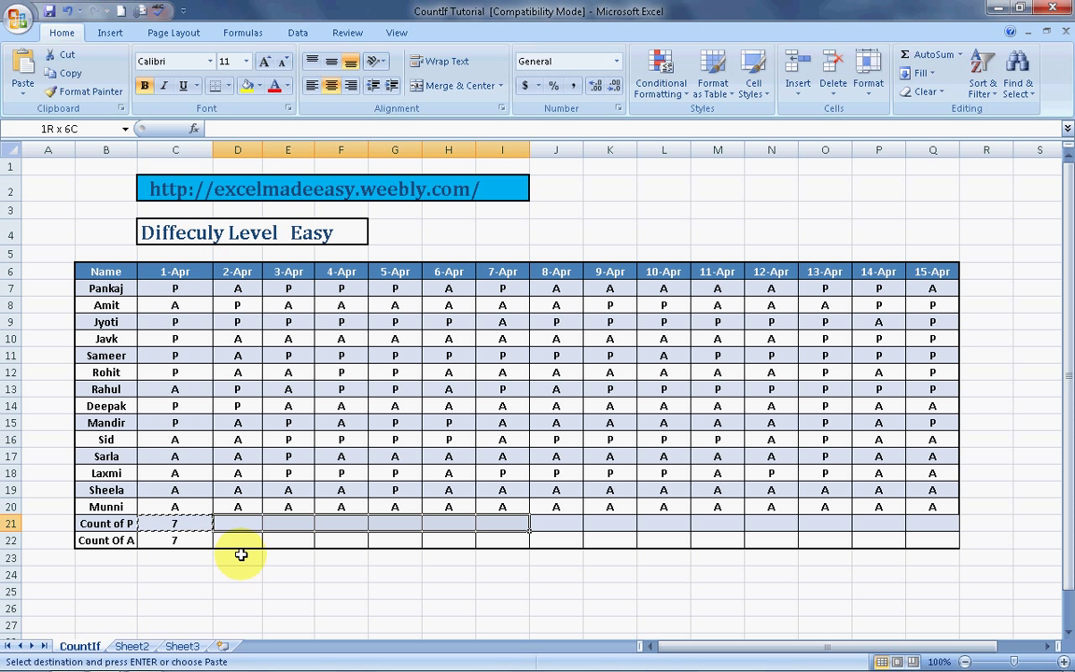
pyautogui.hotkey('shift', 'Right')
pyautogui.hotkey('shift', 'Right')
pyautogui.hotkey('shift', 'Right')
pyautogui.hotkey('shift', 'Right')
pyautogui.hotkey('shift', 'Right')
pyautogui.hotkey('shift', 'Right')
pyautogui.hotkey('shift', 'Right')
pyautogui.hotkey('shift', 'Right')
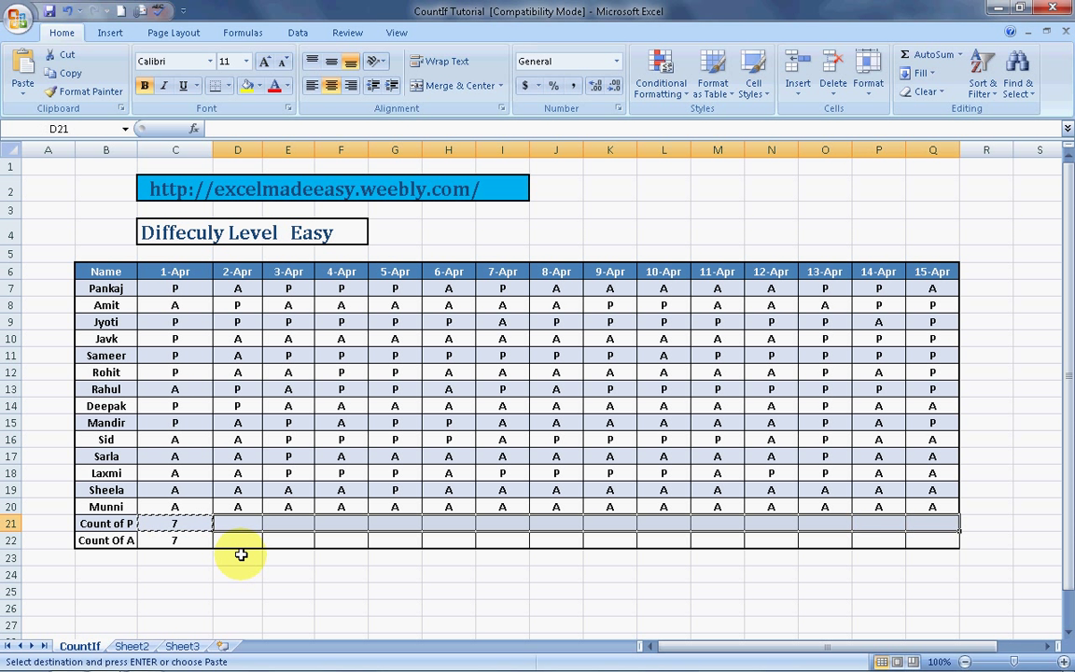
pyautogui.hotkey('ctrl', 'v')
pyautogui.press('Escape')
# - Review the pasted row 21 totals, ending on the Count of A formula in C22
pyautogui.press('Right')
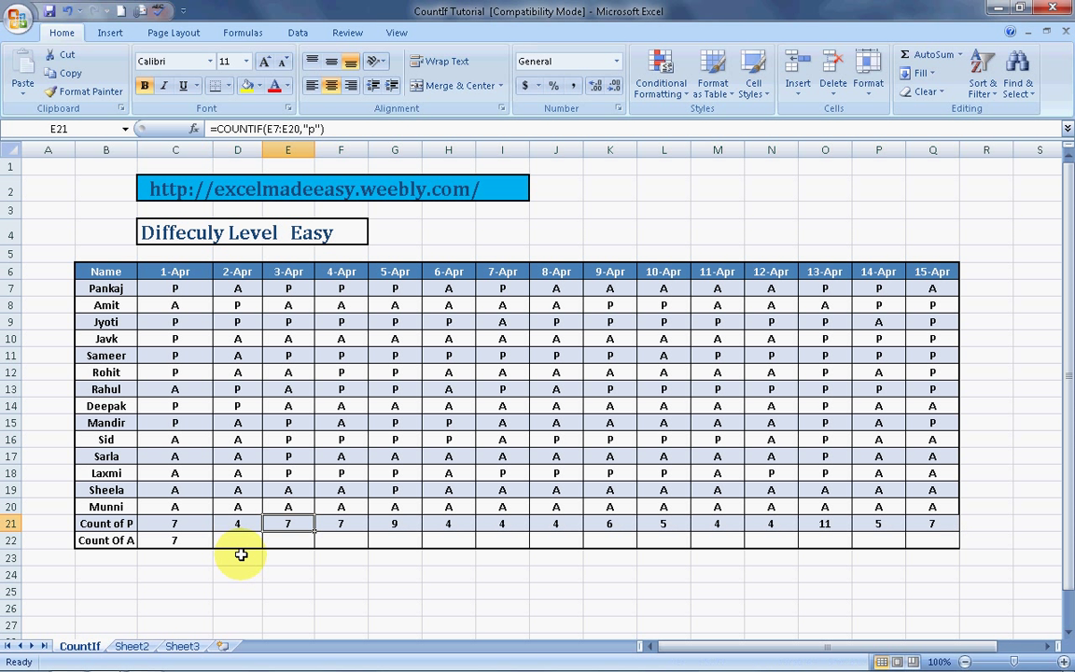
pyautogui.press('Right')
pyautogui.press('Right')
pyautogui.press('Right')
pyautogui.press('Right')
pyautogui.press('Right')
pyautogui.press('Right')
pyautogui.press('Right')
pyautogui.press('Right')
pyautogui.press('Right')
pyautogui.press('Right')
pyautogui.press('Right')
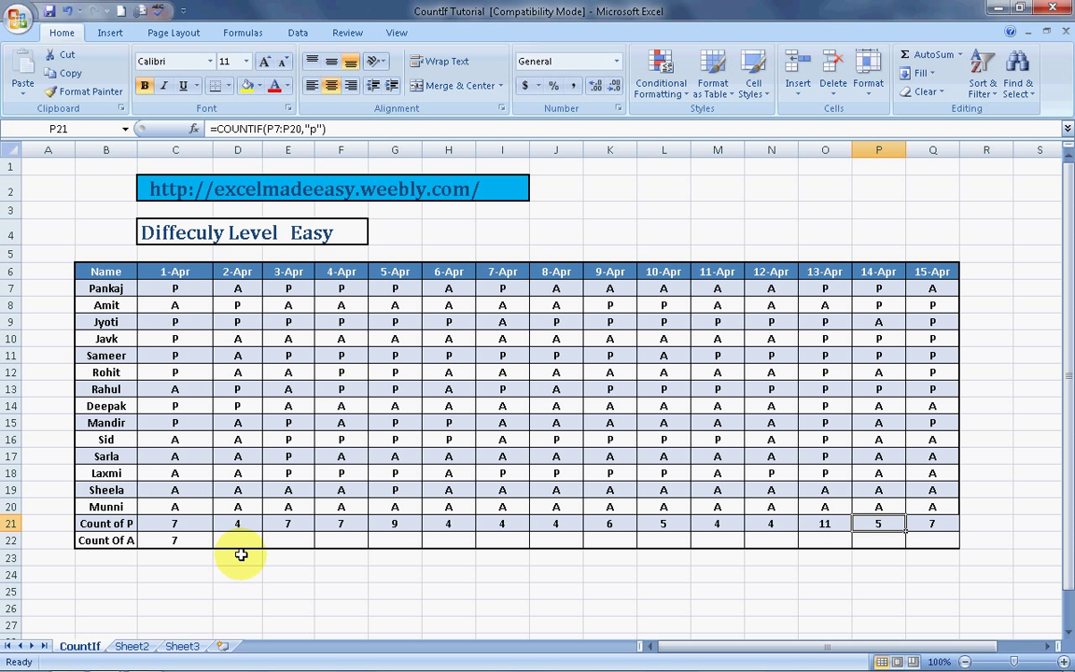
pyautogui.press('Left')
pyautogui.press('Left')
pyautogui.press('Left')
pyautogui.press('Left')
pyautogui.press('Left')
pyautogui.press('Left')
pyautogui.press('Left')
pyautogui.press('Left')
pyautogui.press('Left')
pyautogui.press('Left')
pyautogui.press('Left')
pyautogui.press('Left')
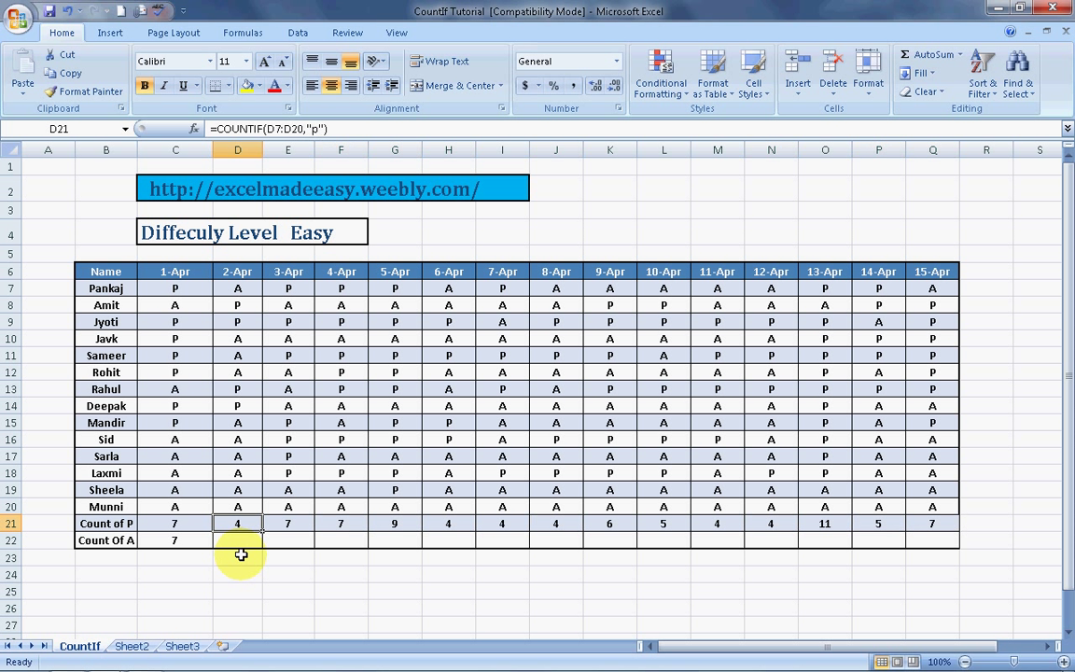
pyautogui.press('Left')
pyautogui.press('Down')
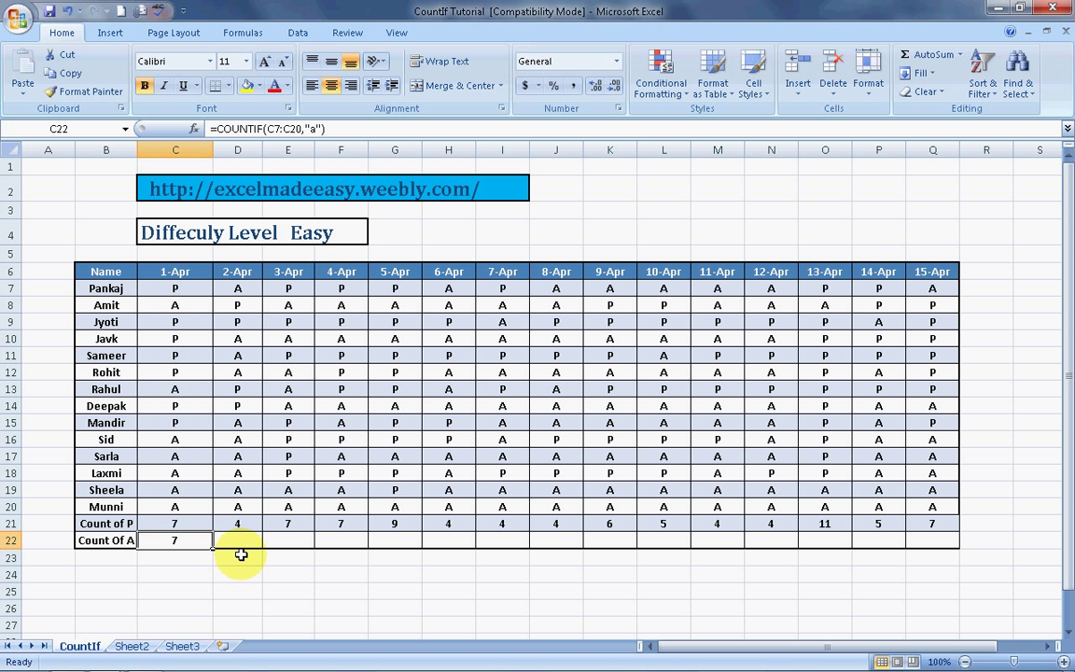
# - Copy the C22 Count of A formula, undoing an accidental paste into D8
pyautogui.rightClick(241, 554)
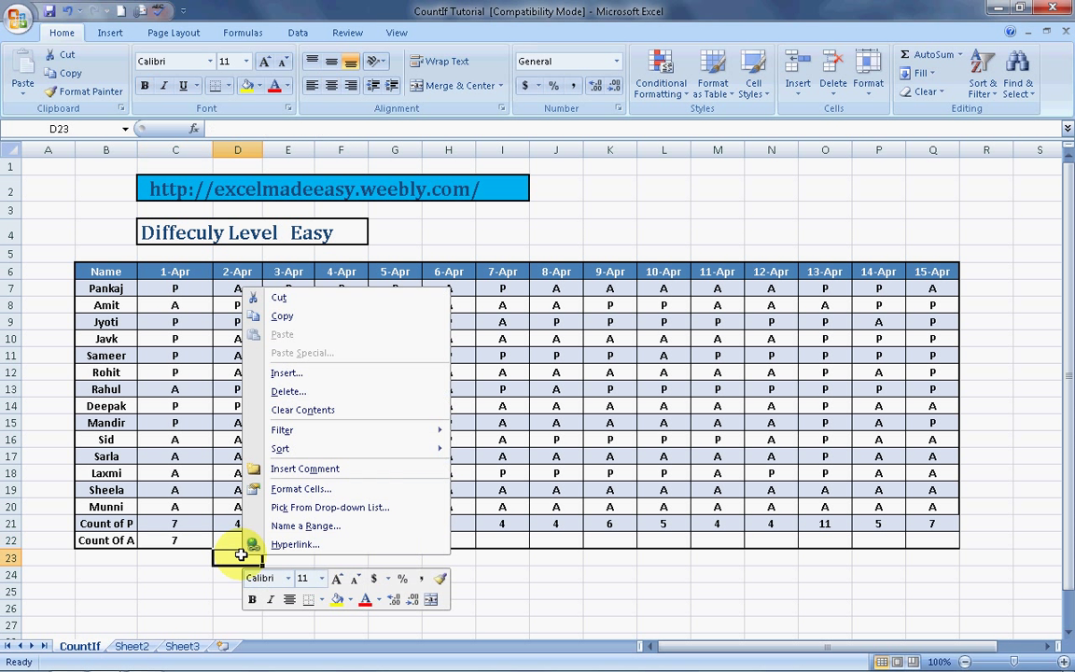
pyautogui.click(278, 316)
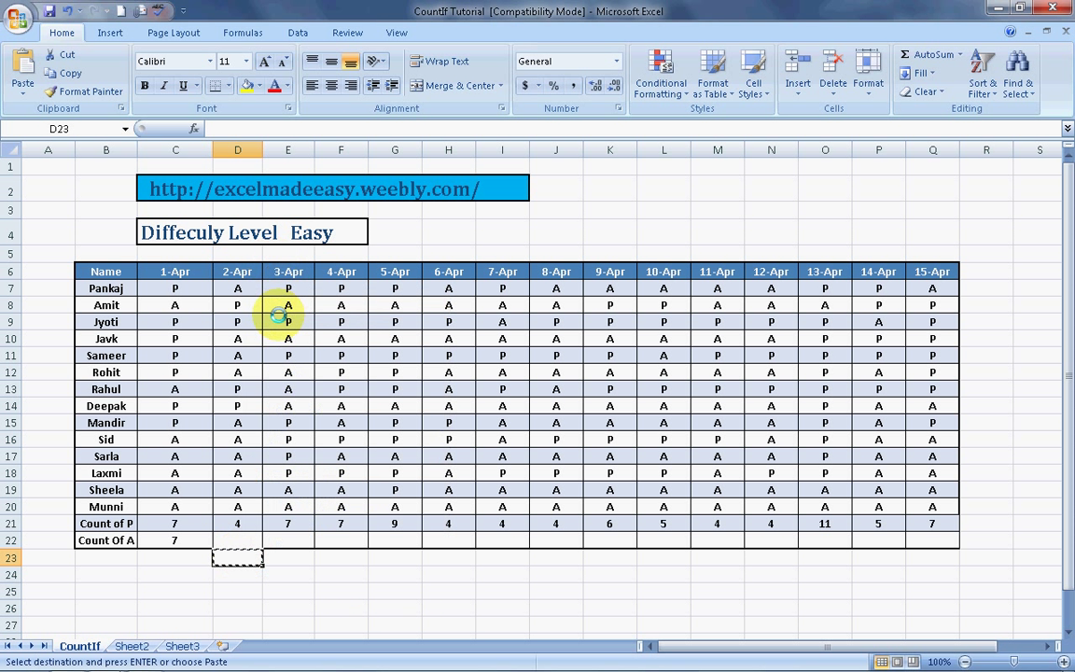
pyautogui.press('Escape')
pyautogui.click(205, 540)
pyautogui.rightClick(207, 540)
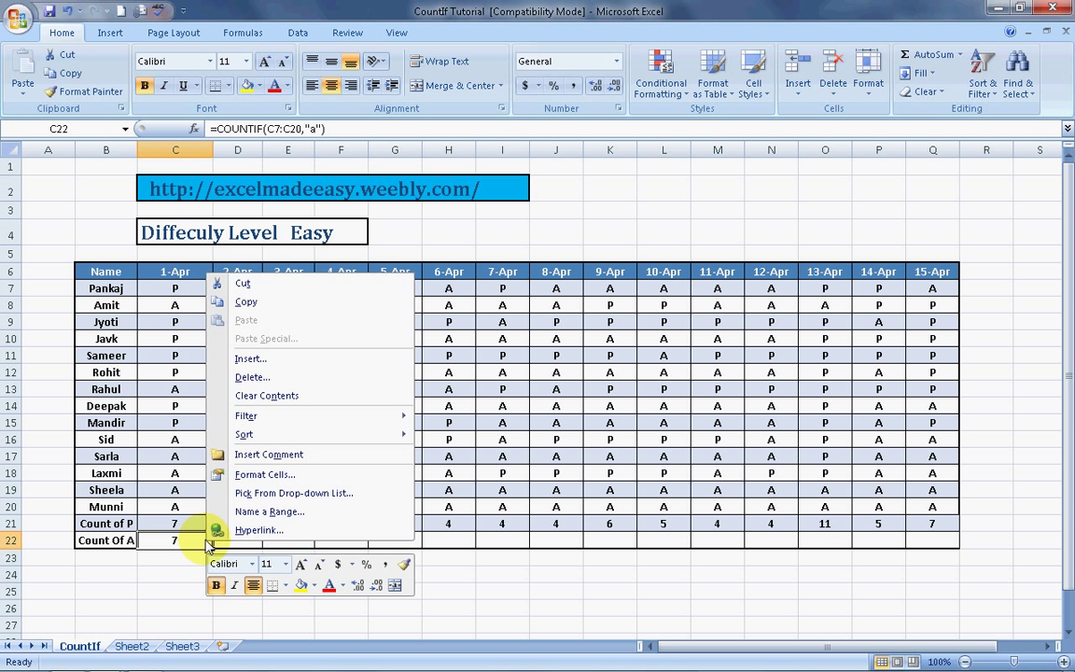
pyautogui.click(245, 302)
pyautogui.press('Right')
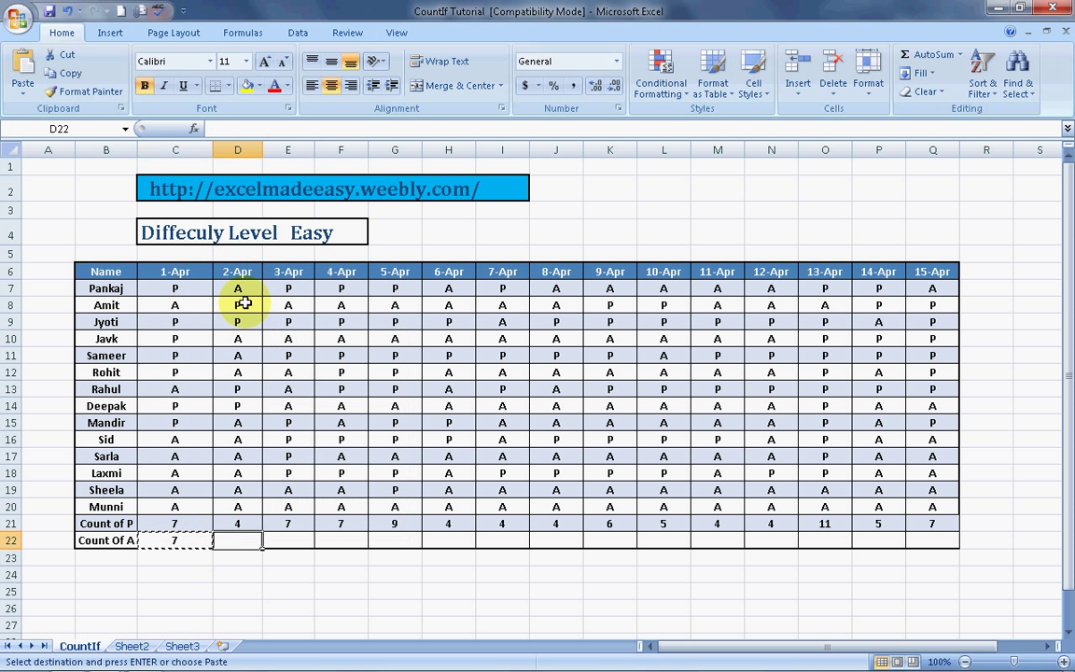
pyautogui.hotkey('shift', 'Right')
pyautogui.hotkey('shift', 'Right')
pyautogui.hotkey('shift', 'Right')
pyautogui.hotkey('shift', 'Right')
pyautogui.hotkey('shift', 'Right')
pyautogui.hotkey('shift', 'Right')
pyautogui.hotkey('shift', 'Right')
pyautogui.hotkey('shift', 'Right')
pyautogui.hotkey('shift', 'Right')
pyautogui.hotkey('shift', 'Right')
pyautogui.hotkey('shift', 'Right')
pyautogui.hotkey('shift', 'Right')
pyautogui.hotkey('shift', 'Right')
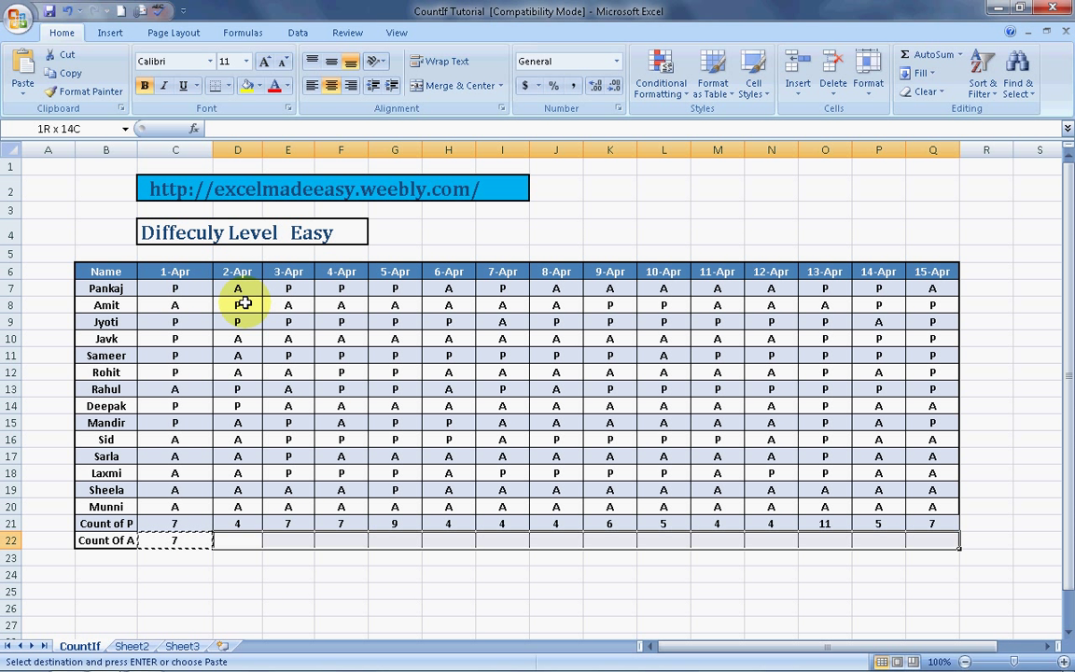
pyautogui.rightClick(243, 303)
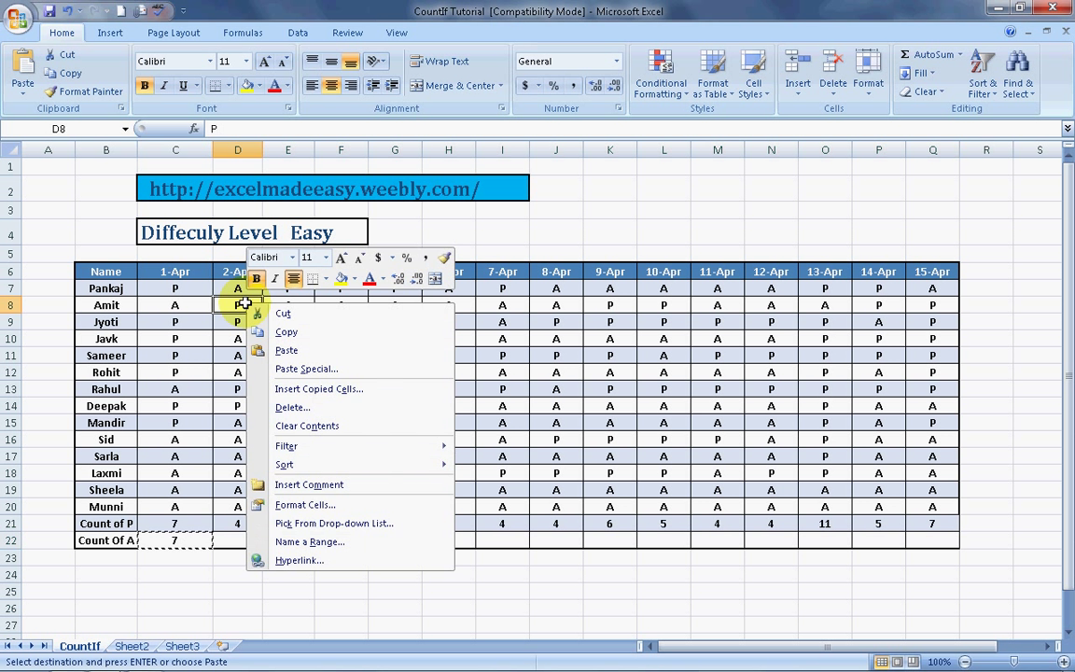
pyautogui.click(285, 347)
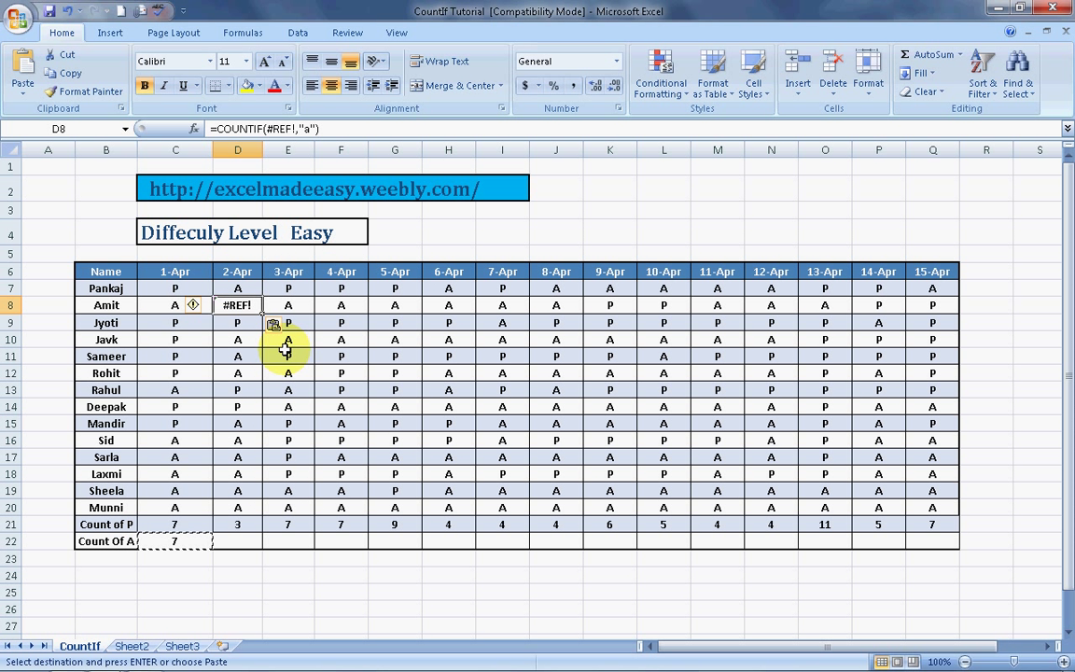
pyautogui.press('Escape')
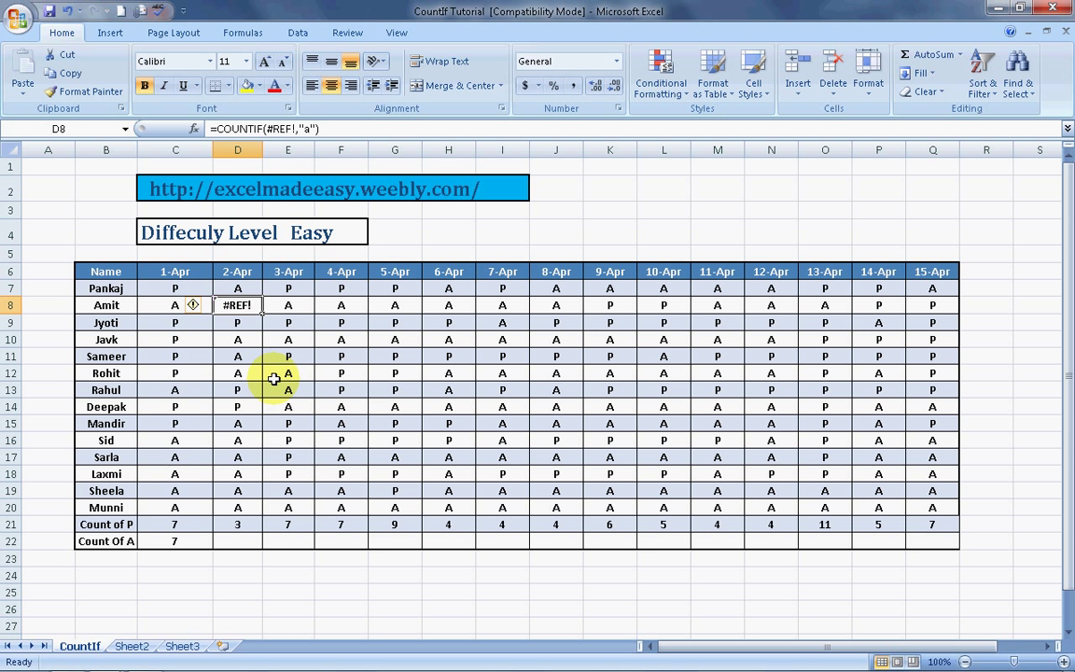
pyautogui.hotkey('ctrl', 'z')
# - Paste the Count of A formula into D22:Q22 and clear the copy outline
pyautogui.click(234, 541)
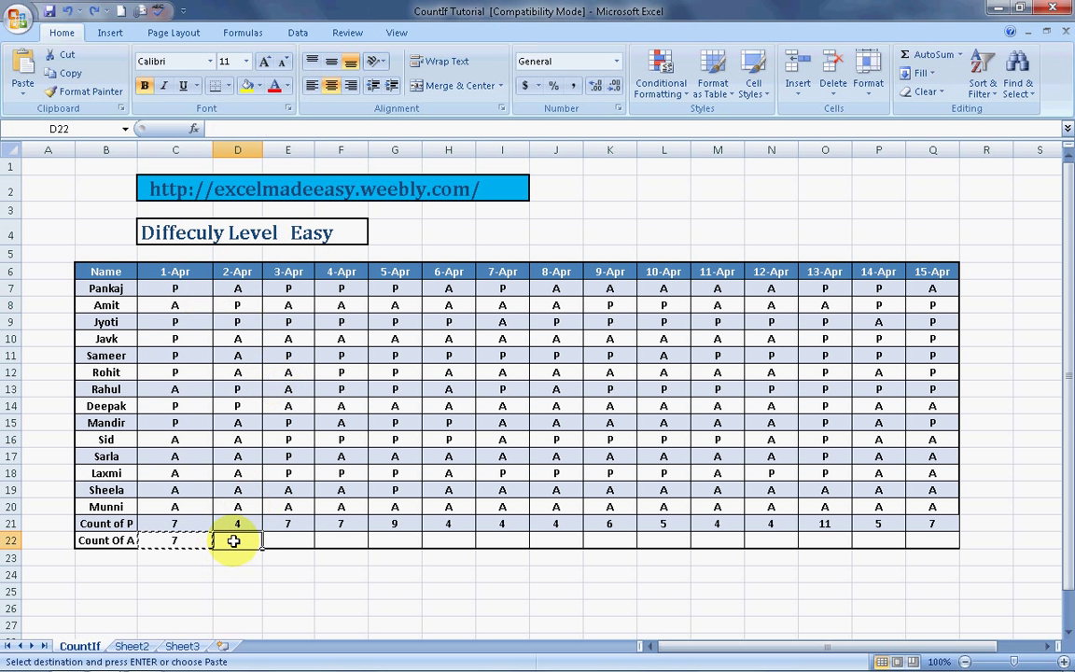
pyautogui.hotkey('shift', 'Right')
pyautogui.hotkey('shift', 'Right')
pyautogui.hotkey('shift', 'Right')
pyautogui.hotkey('shift', 'Right')
pyautogui.hotkey('shift', 'Right')
pyautogui.hotkey('shift', 'Right')
pyautogui.hotkey('shift', 'Right')
pyautogui.hotkey('shift', 'Right')
pyautogui.hotkey('shift', 'Right')
pyautogui.hotkey('shift', 'Right')
pyautogui.hotkey('shift', 'Right')
pyautogui.hotkey('shift', 'Right')
pyautogui.hotkey('shift', 'Right')
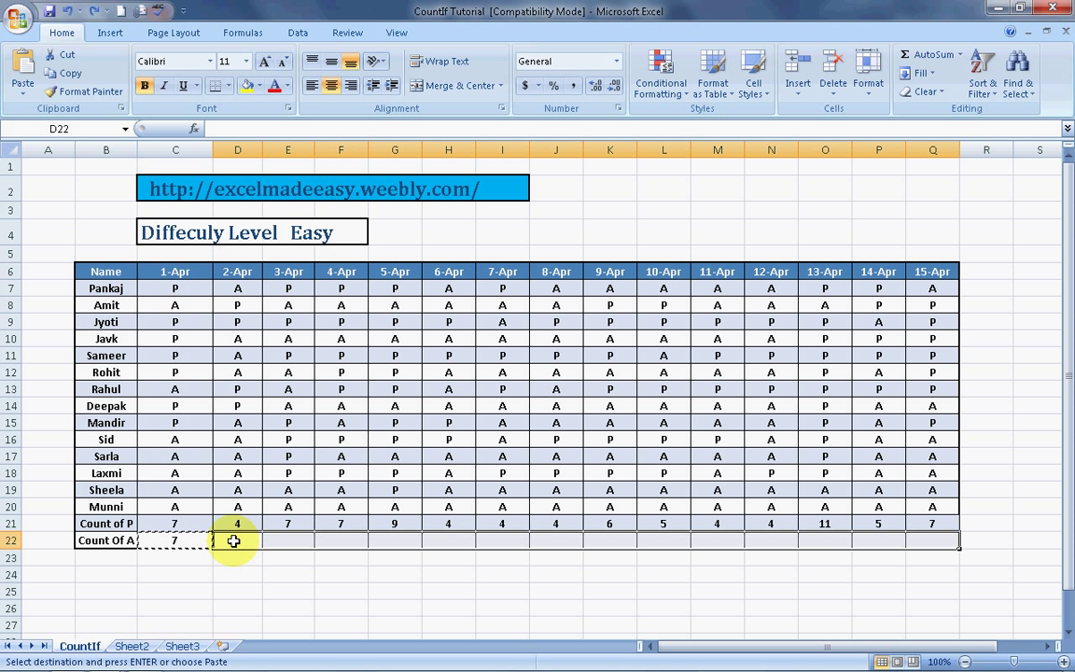
pyautogui.rightClick(233, 541)
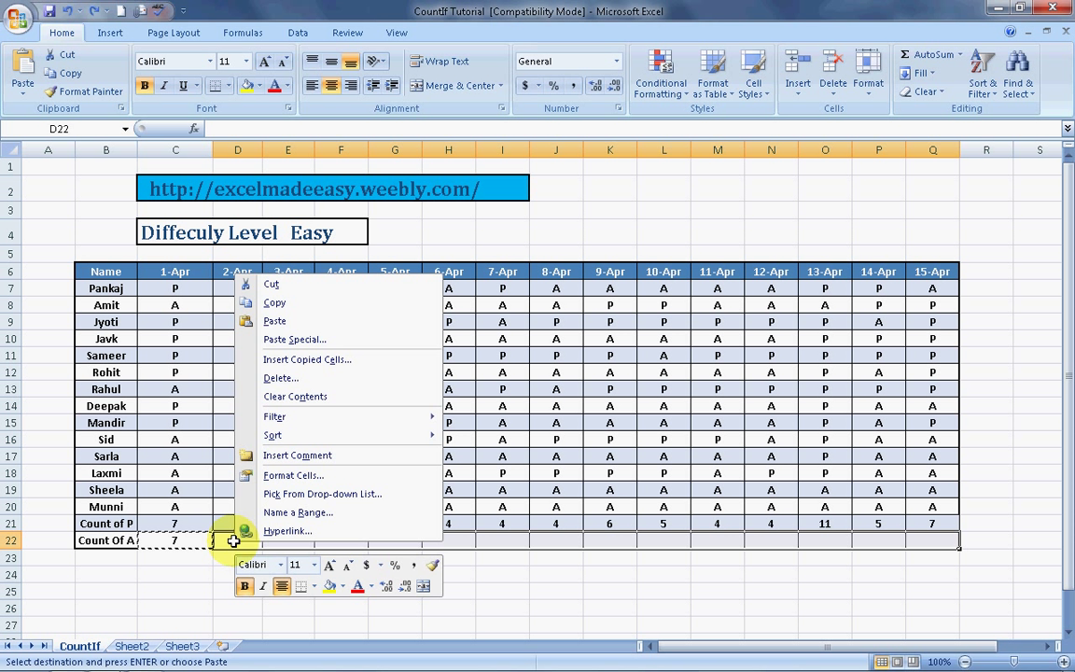
pyautogui.click(274, 322)
pyautogui.click(334, 575)
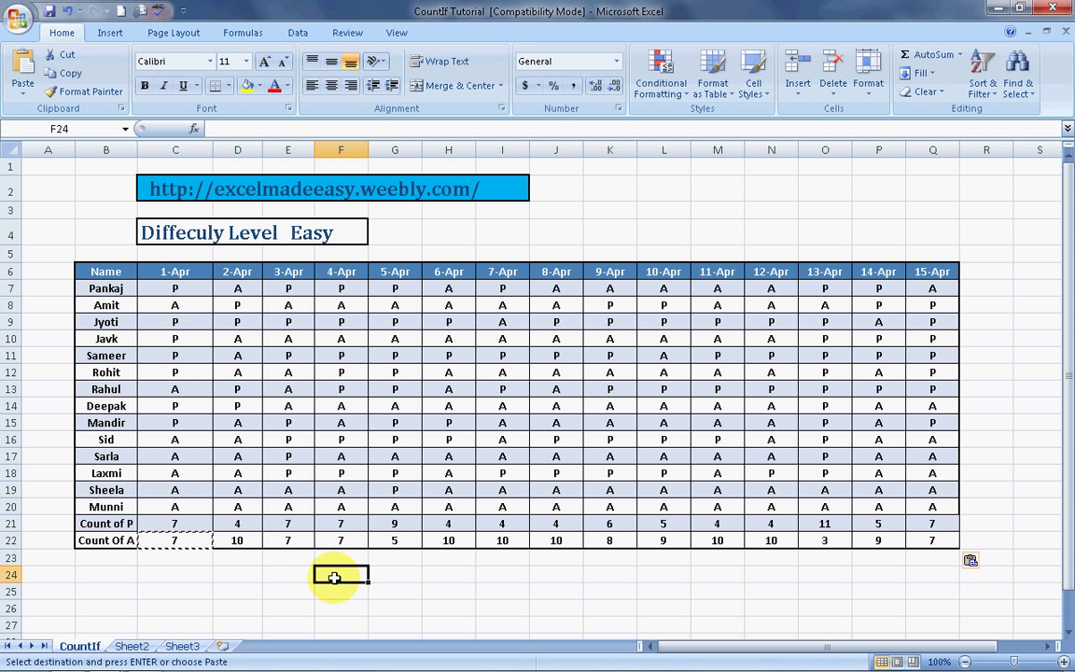
pyautogui.press('Escape')
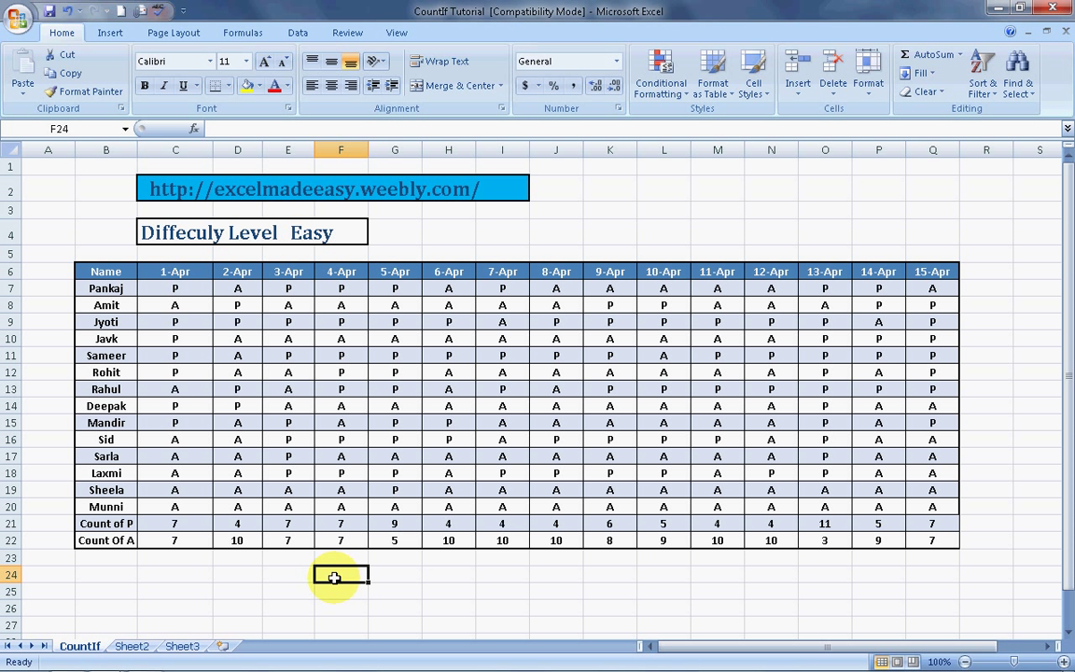
# - Add the headings p in R6 and a in S6 beside the attendance table
pyautogui.press('Up')
pyautogui.press('Up')
pyautogui.press('Right')
pyautogui.press('Right')
pyautogui.press('Right')
pyautogui.press('Right')
pyautogui.press('Right')
pyautogui.press('Right')
pyautogui.press('Right')
pyautogui.press('Right')
pyautogui.press('Right')
pyautogui.press('Right')
pyautogui.press('Right')
pyautogui.press('Right')
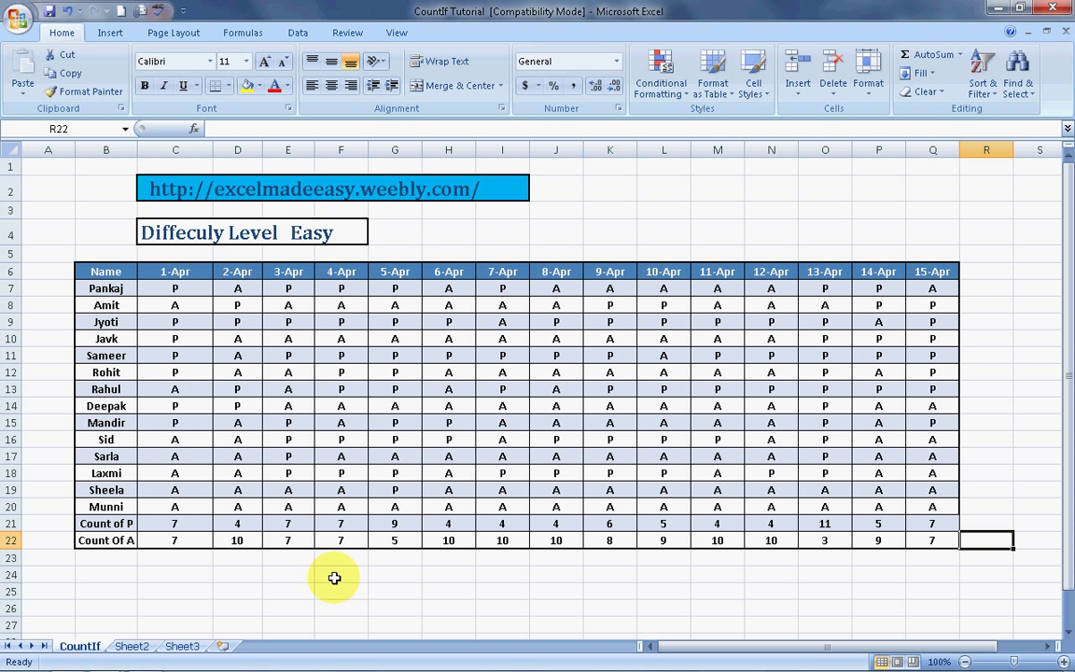
pyautogui.press('Up')
pyautogui.press('Up')
pyautogui.press('Up')
pyautogui.press('Up')
pyautogui.press('Up')
pyautogui.press('Up')
pyautogui.press('Up')
pyautogui.press('Up')
pyautogui.press('Up')
pyautogui.press('Up')
pyautogui.press('Up')
pyautogui.press('Up')
pyautogui.press('Up')
pyautogui.press('Up')
pyautogui.press('Up')
pyautogui.press('Right')
pyautogui.press('Left')
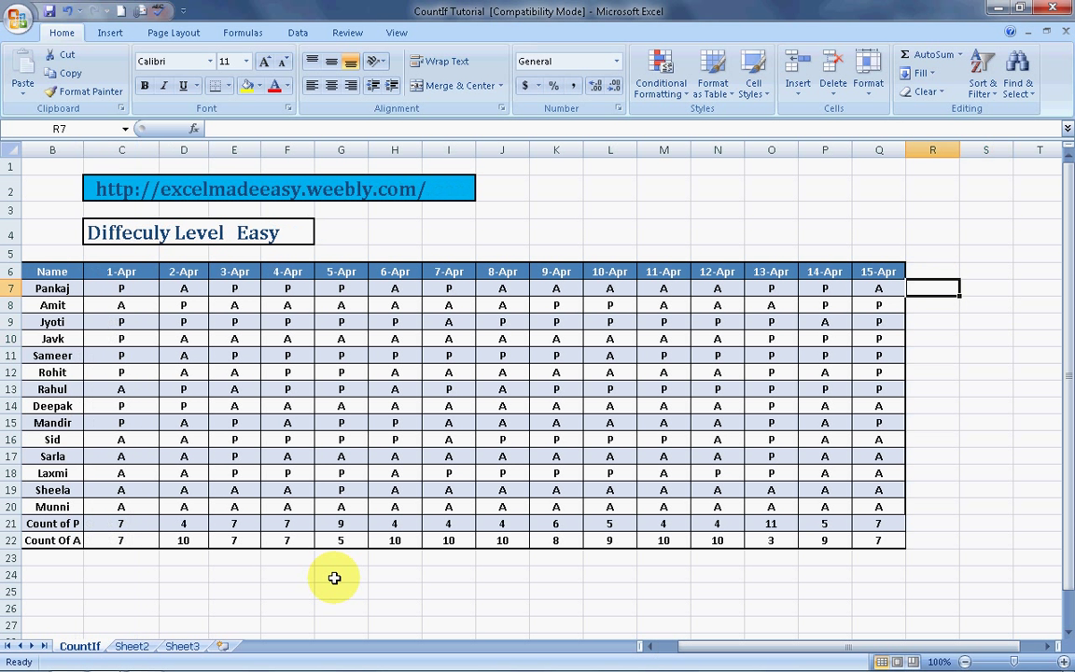
pyautogui.press('Left')
pyautogui.press('Left')
pyautogui.press('Left')
pyautogui.press('Left')
pyautogui.press('Left')
pyautogui.press('Left')
pyautogui.press('Left')
pyautogui.press('Left')
pyautogui.press('Left')
pyautogui.press('Left')
pyautogui.press('Left')
pyautogui.press('Left')
pyautogui.press('Left')
pyautogui.press('Left')
pyautogui.press('Left')
pyautogui.press('Left')
pyautogui.press('Left')
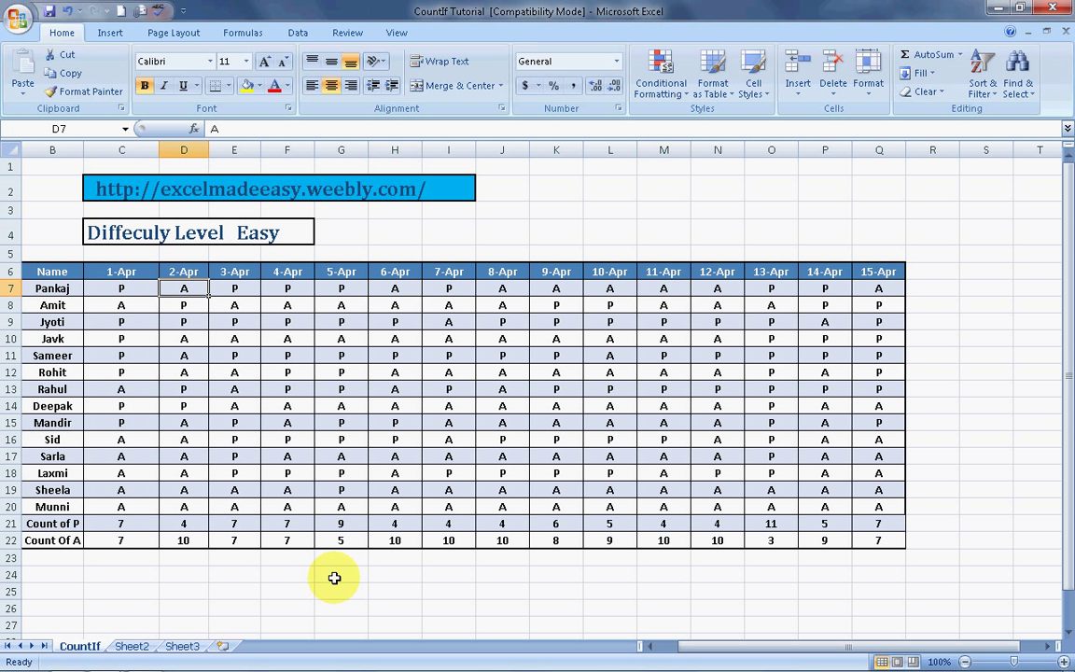
pyautogui.press('Right')
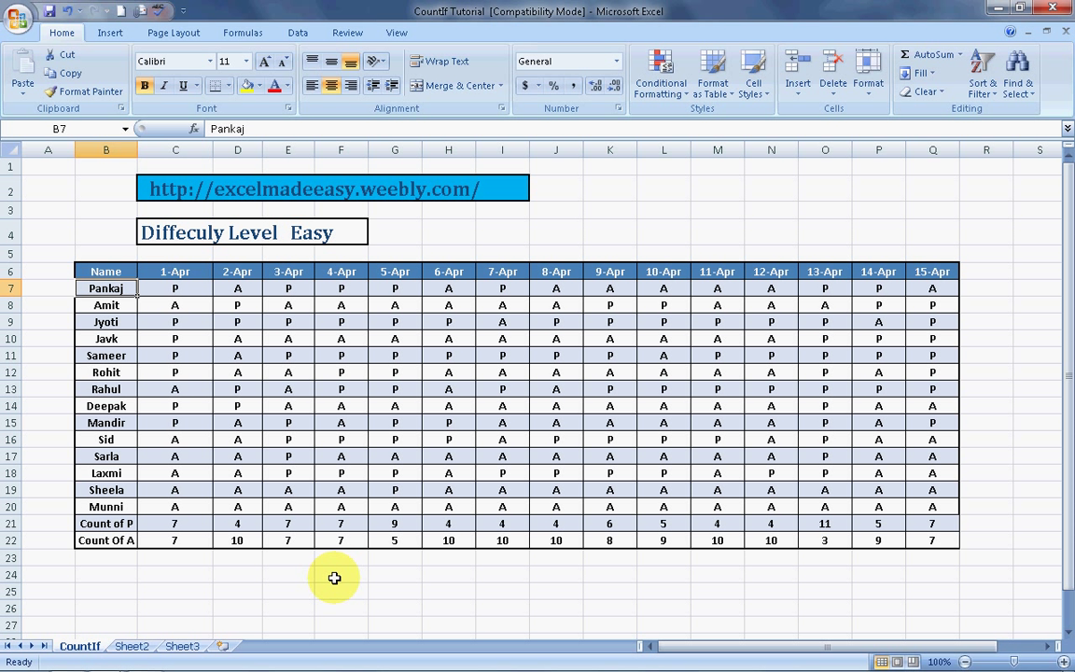
pyautogui.press('Right')
pyautogui.press('Right')
pyautogui.press('Right')
pyautogui.press('Right')
pyautogui.press('Right')
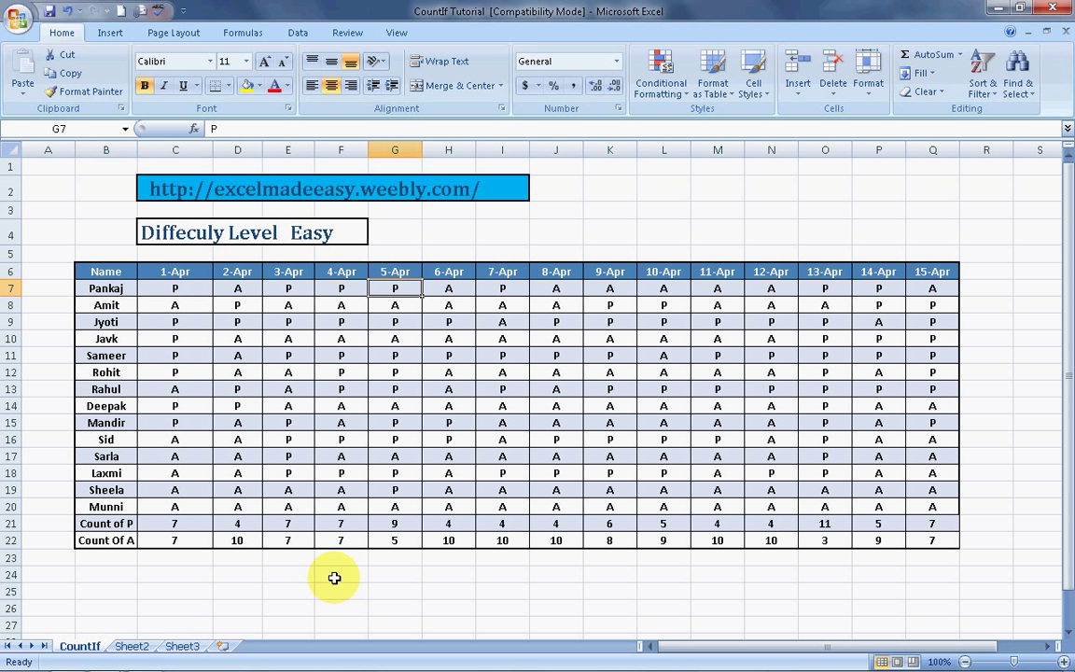
pyautogui.press('Right')
pyautogui.press('Right')
pyautogui.press('Right')
pyautogui.press('Right')
pyautogui.press('Right')
pyautogui.press('Right')
pyautogui.press('Right')
pyautogui.press('Right')
pyautogui.press('Right')
pyautogui.press('Right')
pyautogui.press('Right')
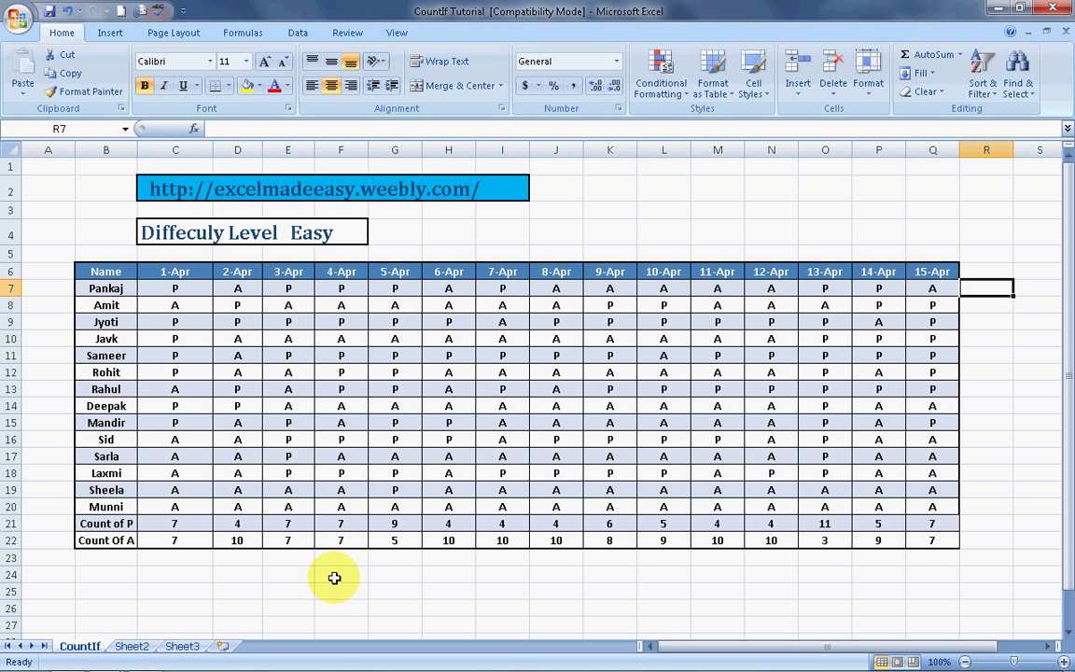
pyautogui.press('Right')
pyautogui.press('Up')
pyautogui.press('Left')
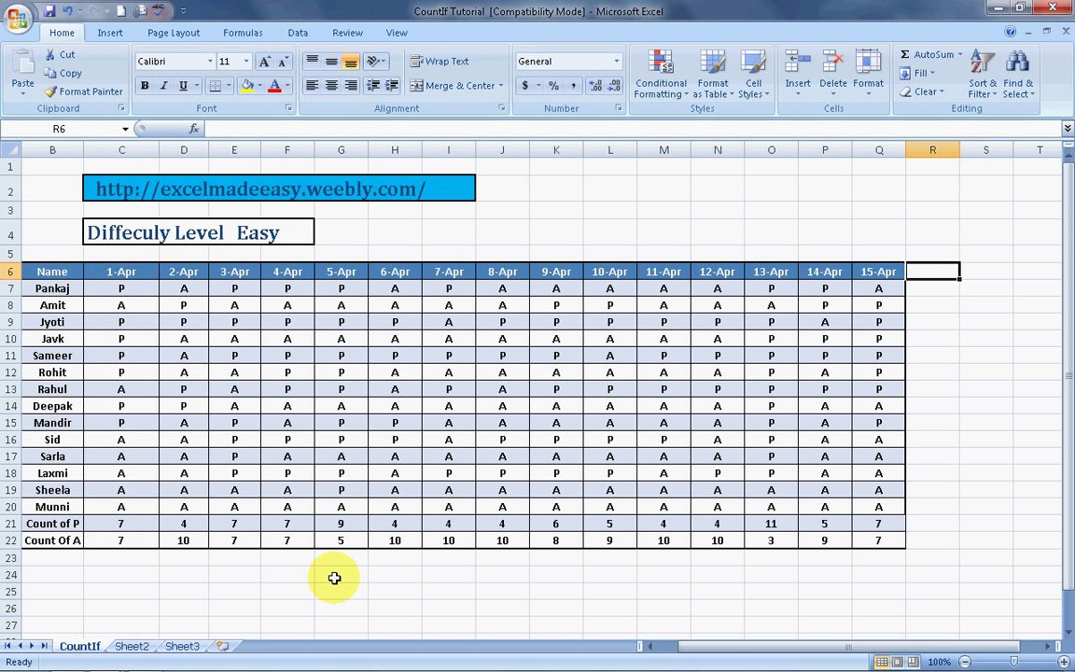
pyautogui.write('p')
pyautogui.press('Tab')
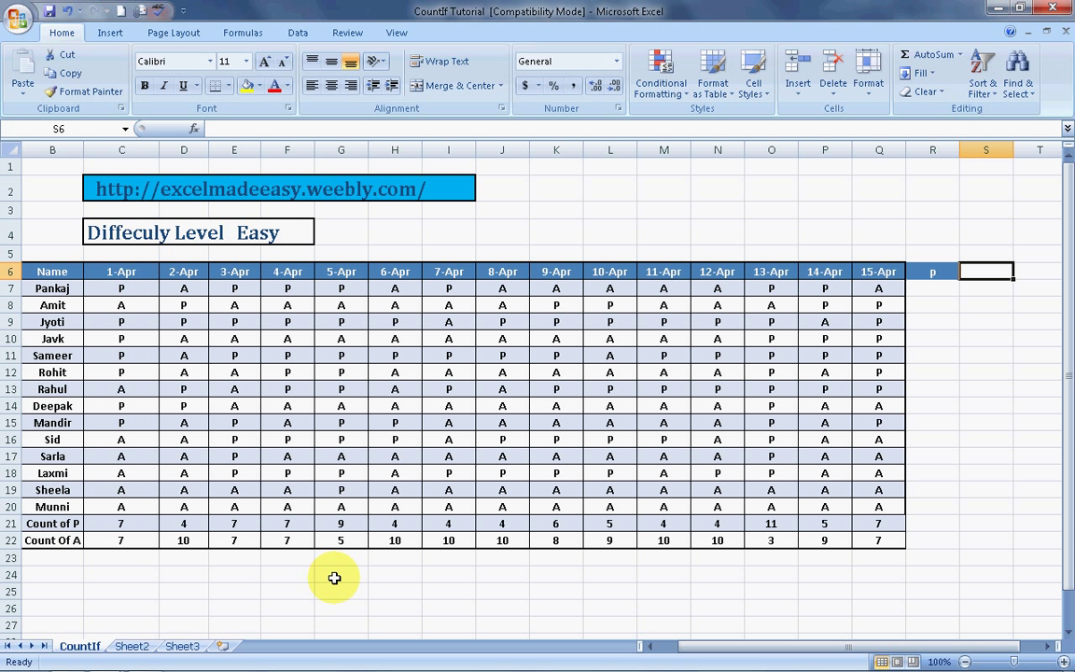
pyautogui.write('a')
pyautogui.press('Tab')
# - Return to R7 and cancel a half-started entry, leaving it empty
pyautogui.press('Left')
pyautogui.press('Down')
pyautogui.press('Left')
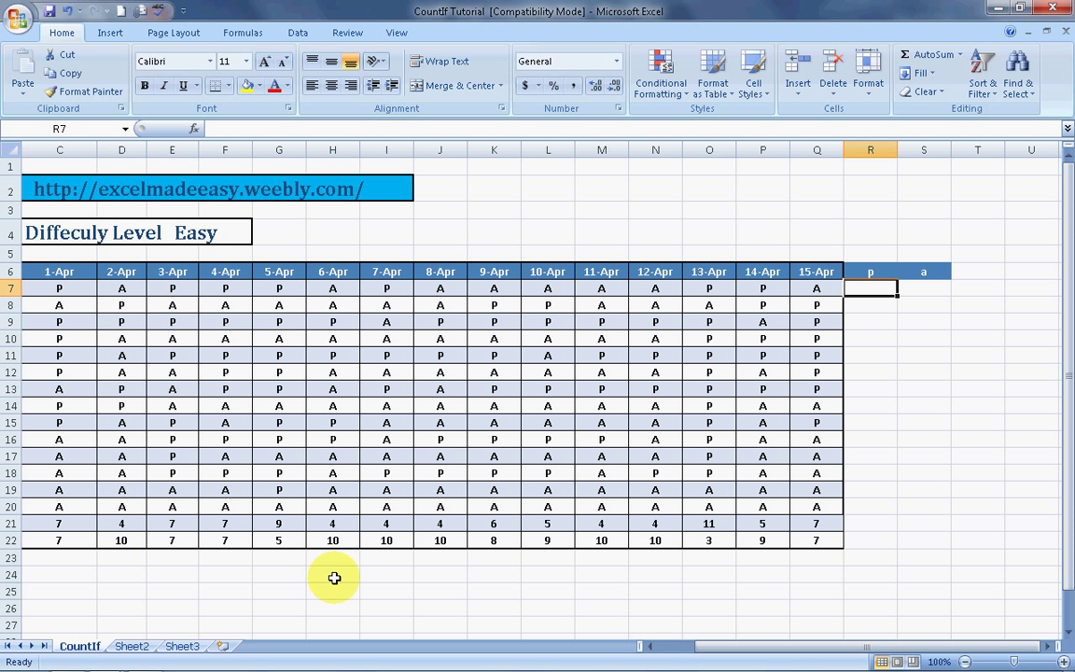
pyautogui.write('=')
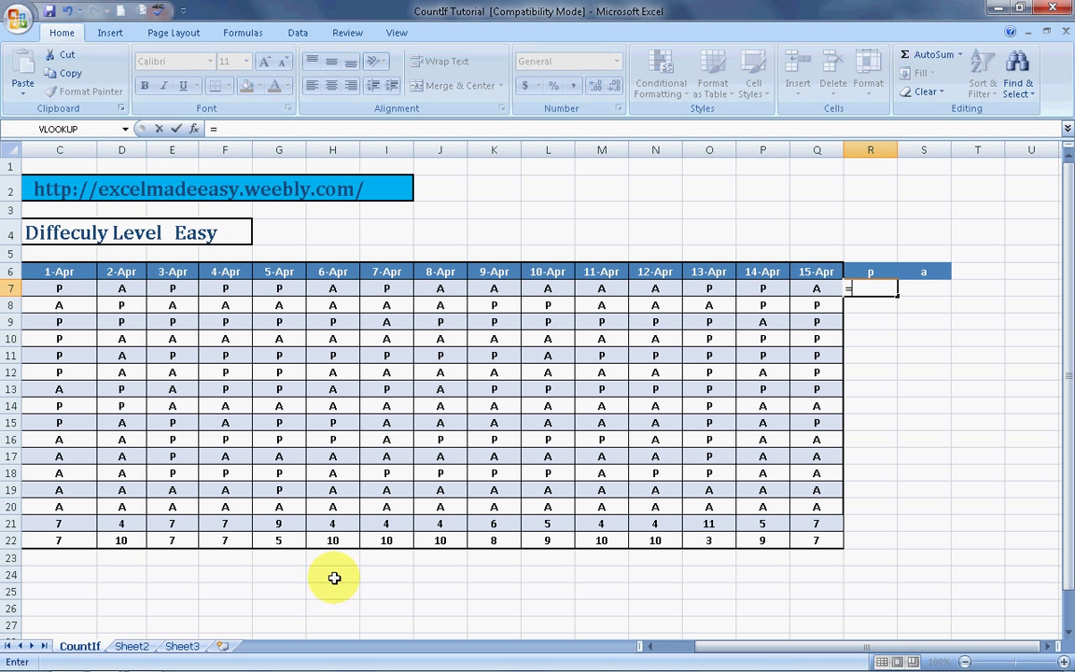
pyautogui.press('Escape')
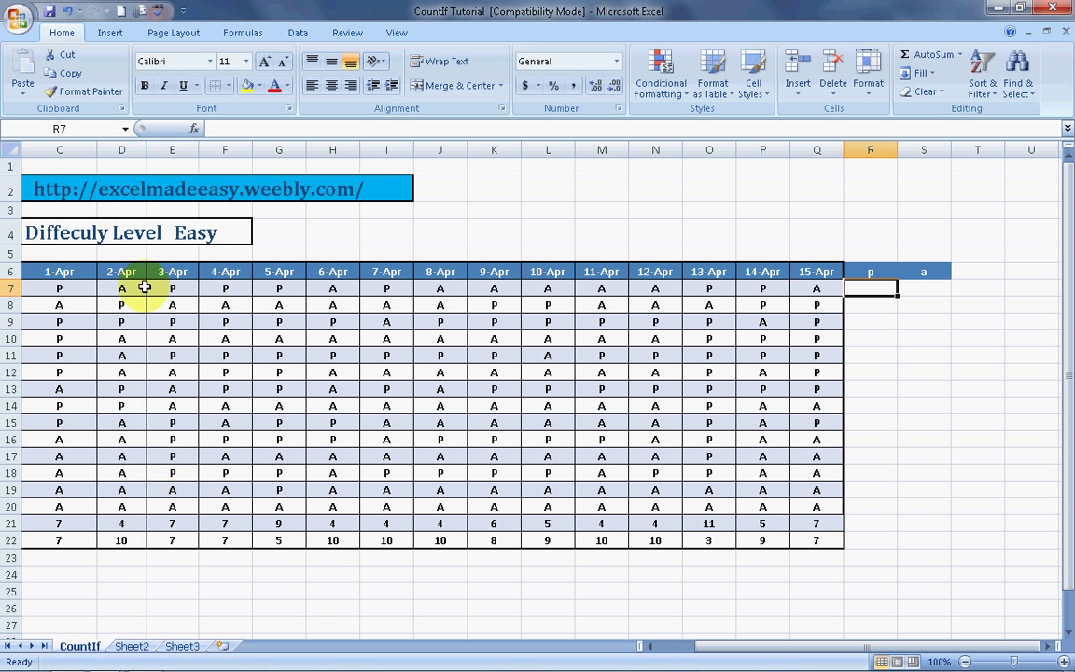
# - With R7 selected, search Insert Function for countif
pyautogui.click(441, 174)
pyautogui.press('Left')
pyautogui.press('Left')
pyautogui.press('Left')
pyautogui.press('Left')
pyautogui.press('Left')
pyautogui.press('Left')
pyautogui.press('Left')
pyautogui.press('Left')
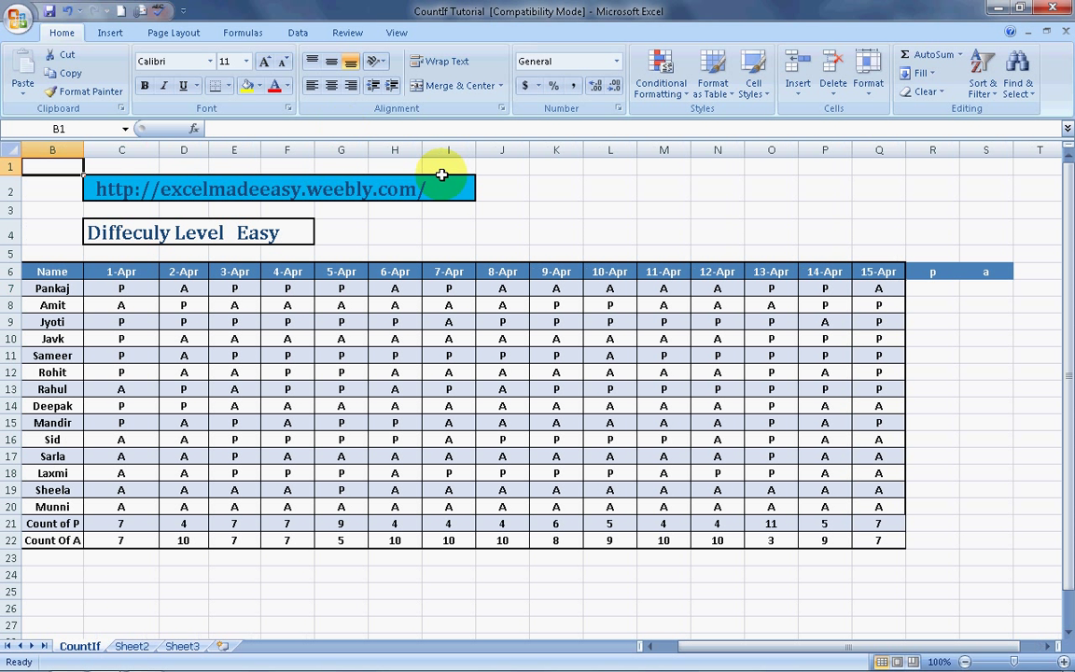
pyautogui.click(933, 290)
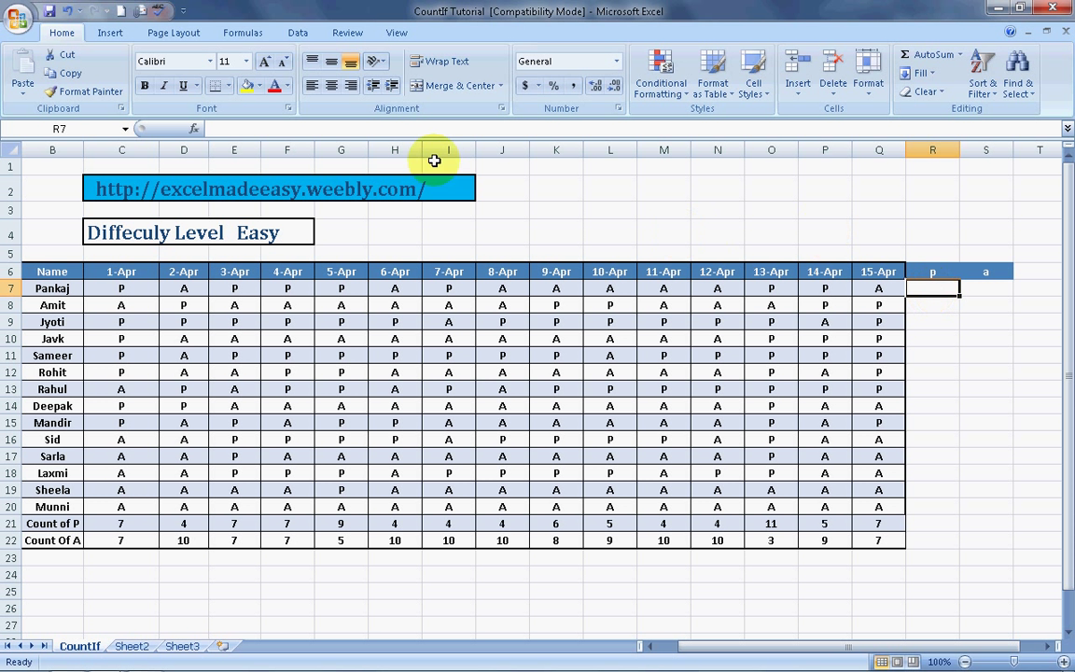
pyautogui.click(241, 31)
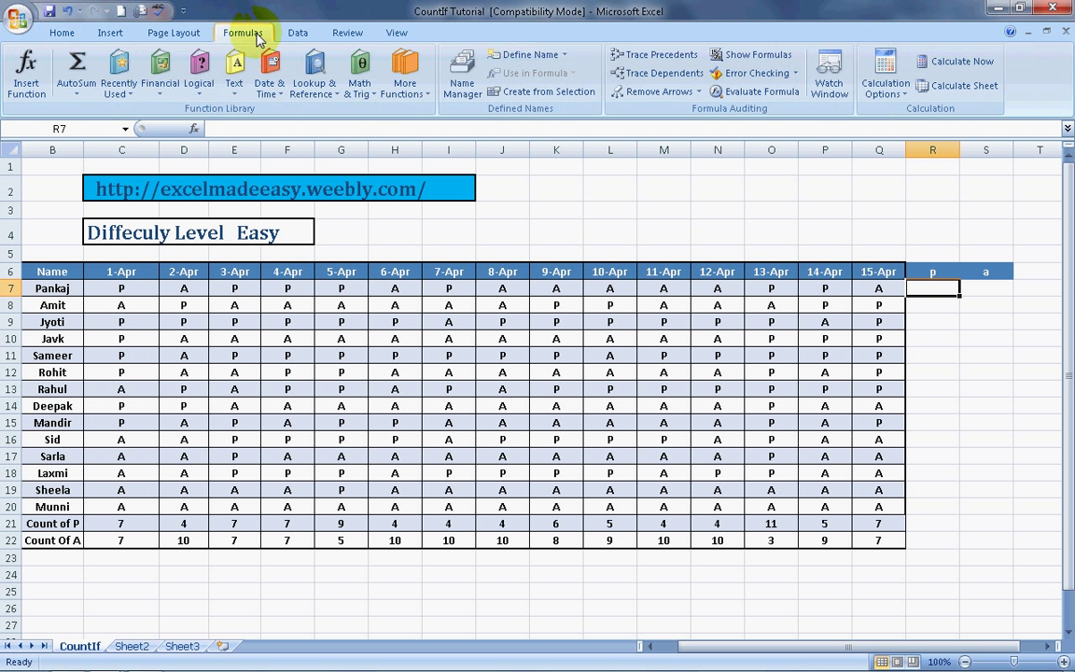
pyautogui.click(28, 73)
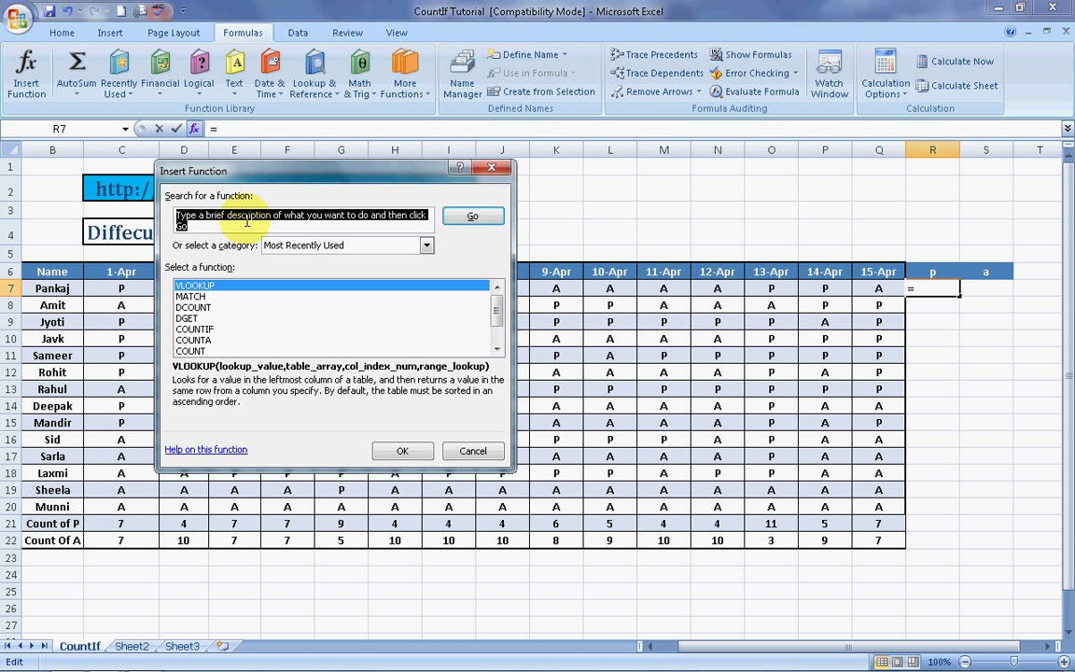
pyautogui.write('c')
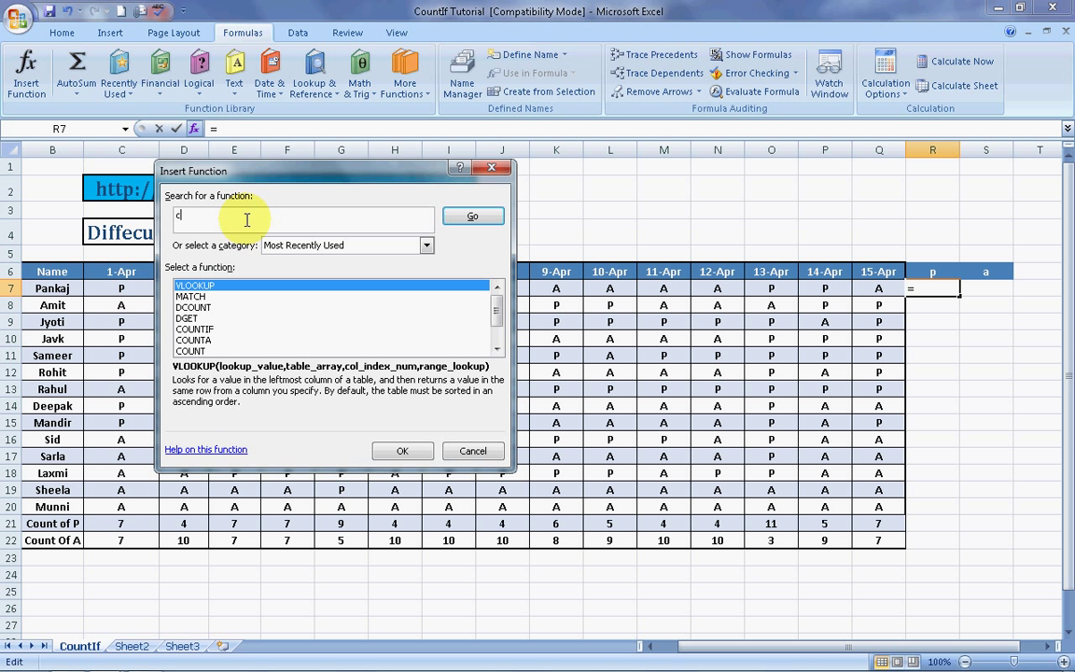
pyautogui.write('ountif')
pyautogui.click(482, 218)
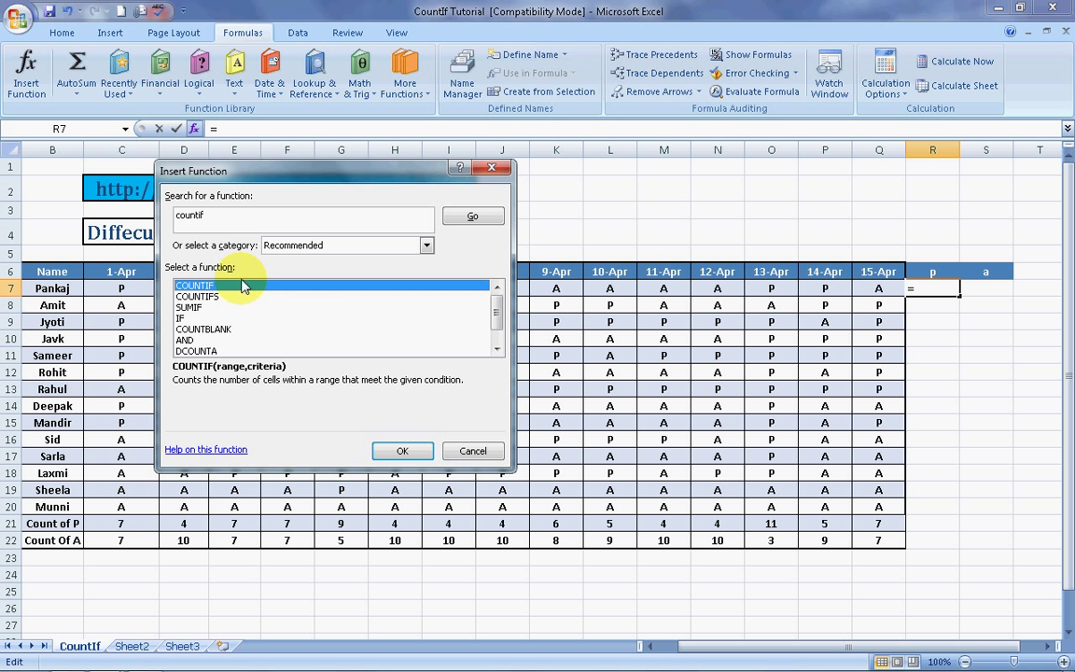
# - Set COUNTIF's Range to C7:Q7 and Criteria to p, giving 7 in R7
pyautogui.click(395, 452)
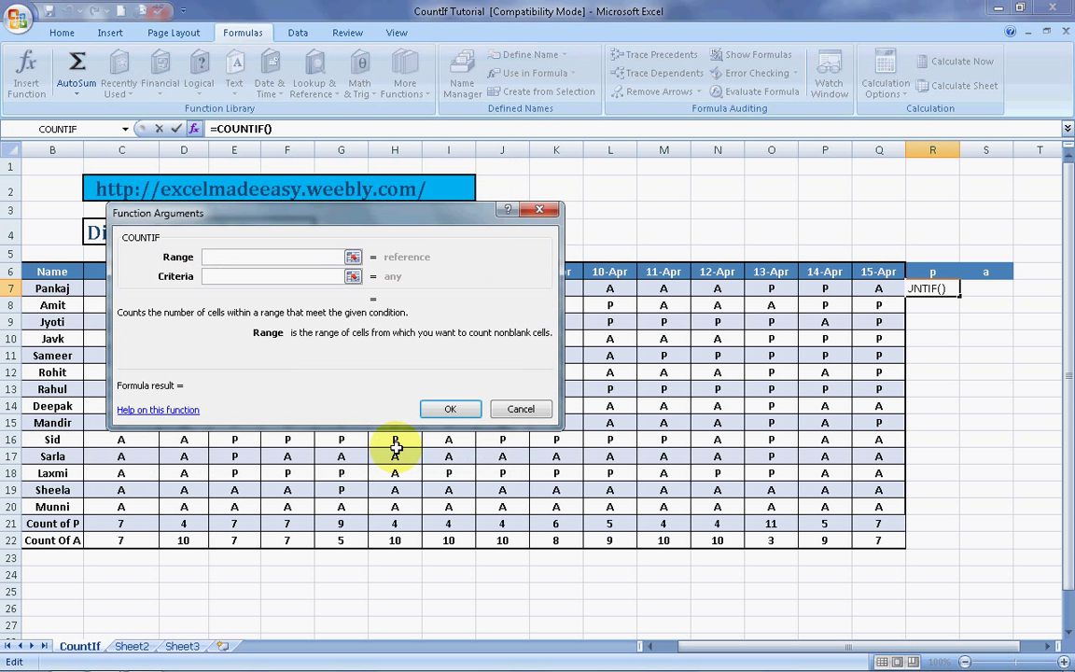
pyautogui.moveTo(288, 214); pyautogui.dragTo(276, 31)
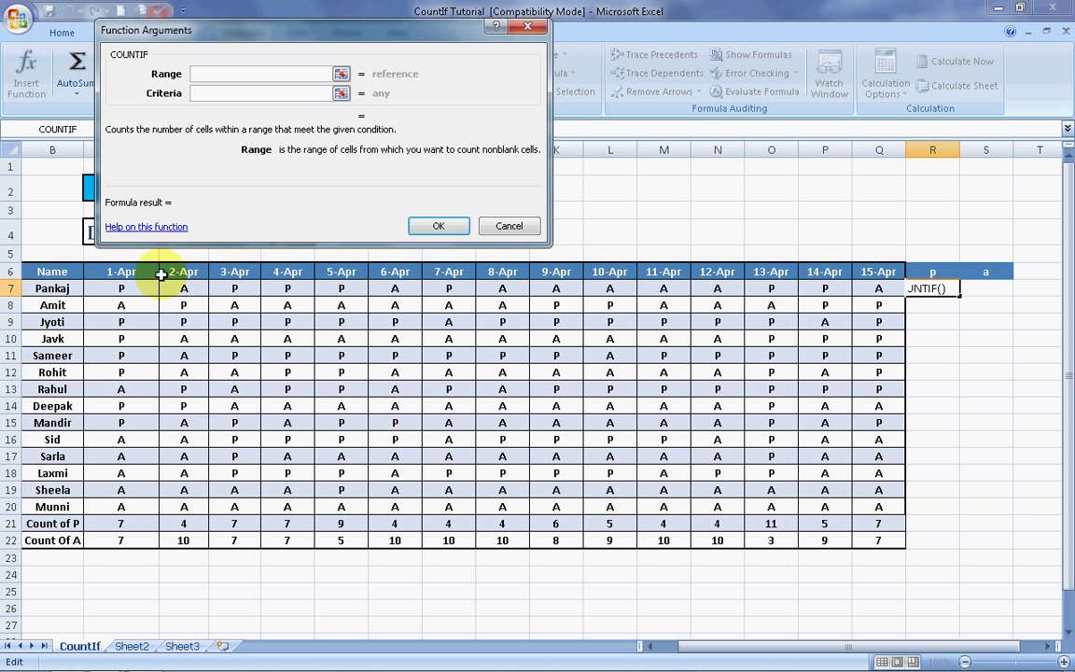
pyautogui.click(126, 288)
pyautogui.hotkey('shift', 'Right')
pyautogui.hotkey('shift', 'Right')
pyautogui.hotkey('shift', 'Right')
pyautogui.hotkey('shift', 'Right')
pyautogui.hotkey('shift', 'Right')
pyautogui.hotkey('shift', 'Right')
pyautogui.hotkey('shift', 'Right')
pyautogui.hotkey('shift', 'Right')
pyautogui.hotkey('shift', 'Right')
pyautogui.hotkey('shift', 'Right')
pyautogui.hotkey('shift', 'Right')
pyautogui.hotkey('shift', 'Right')
pyautogui.hotkey('shift', 'Right')
pyautogui.hotkey('shift', 'Right')
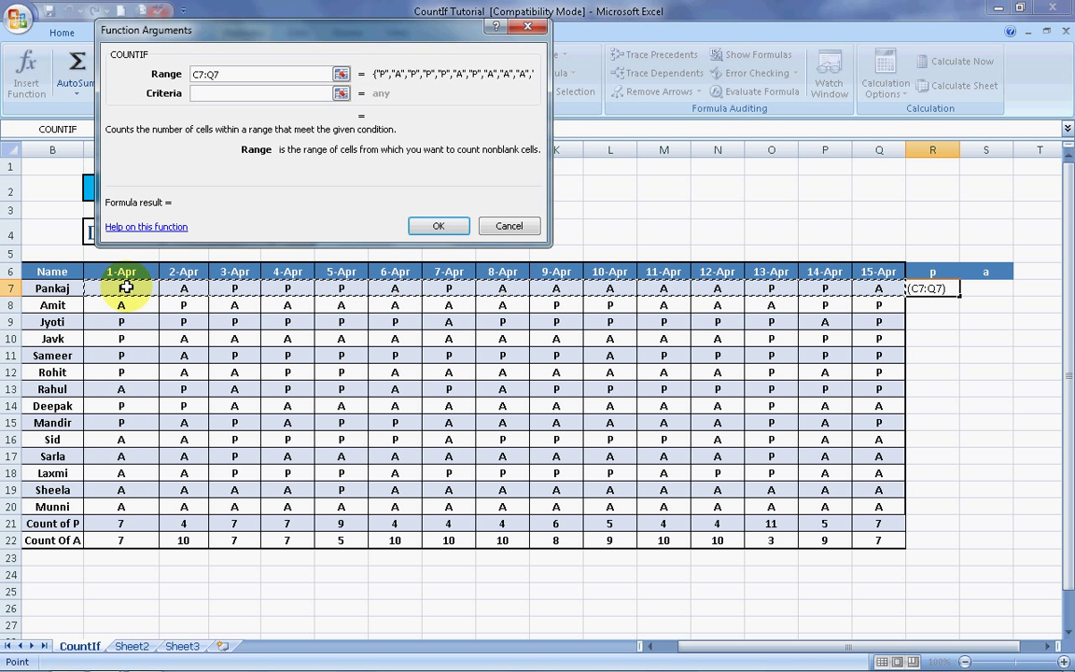
pyautogui.click(229, 94)
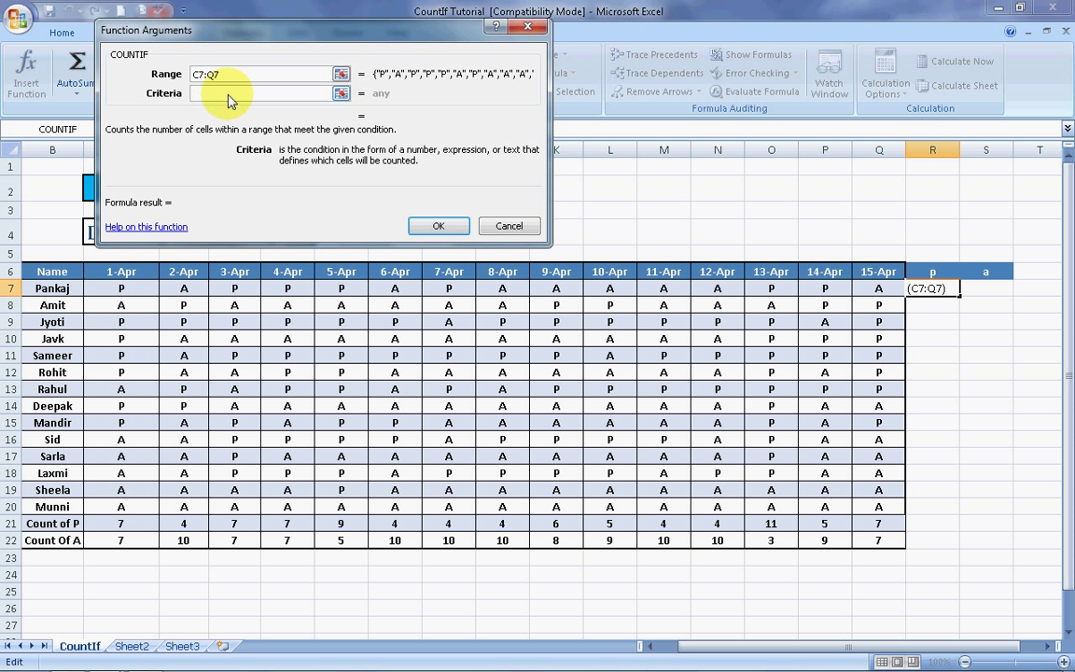
pyautogui.write('p')
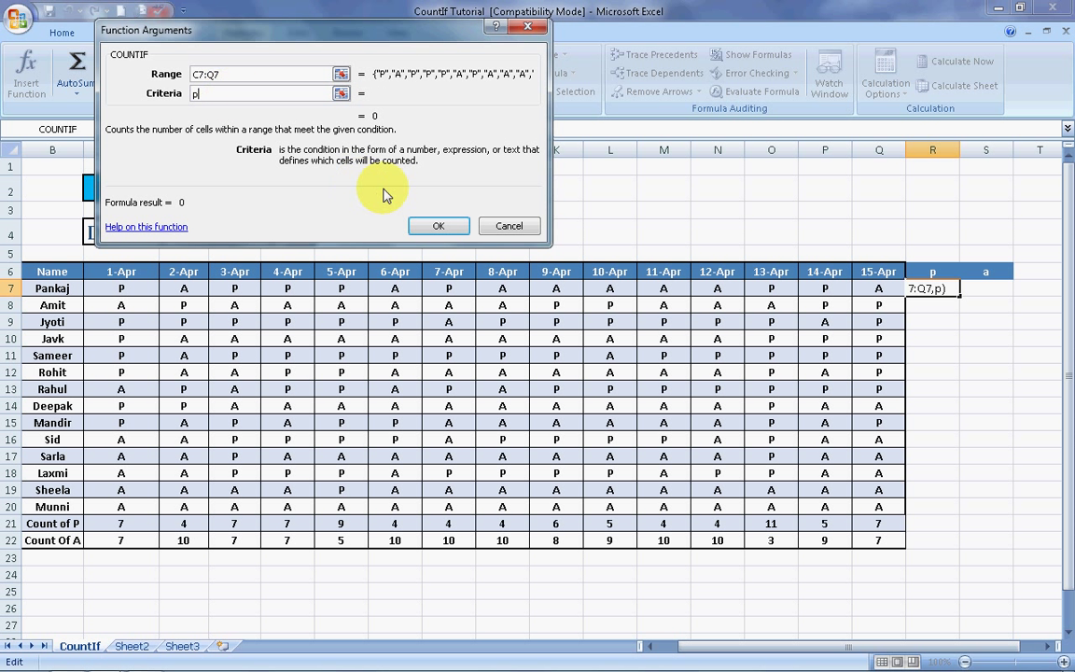
pyautogui.click(435, 223)
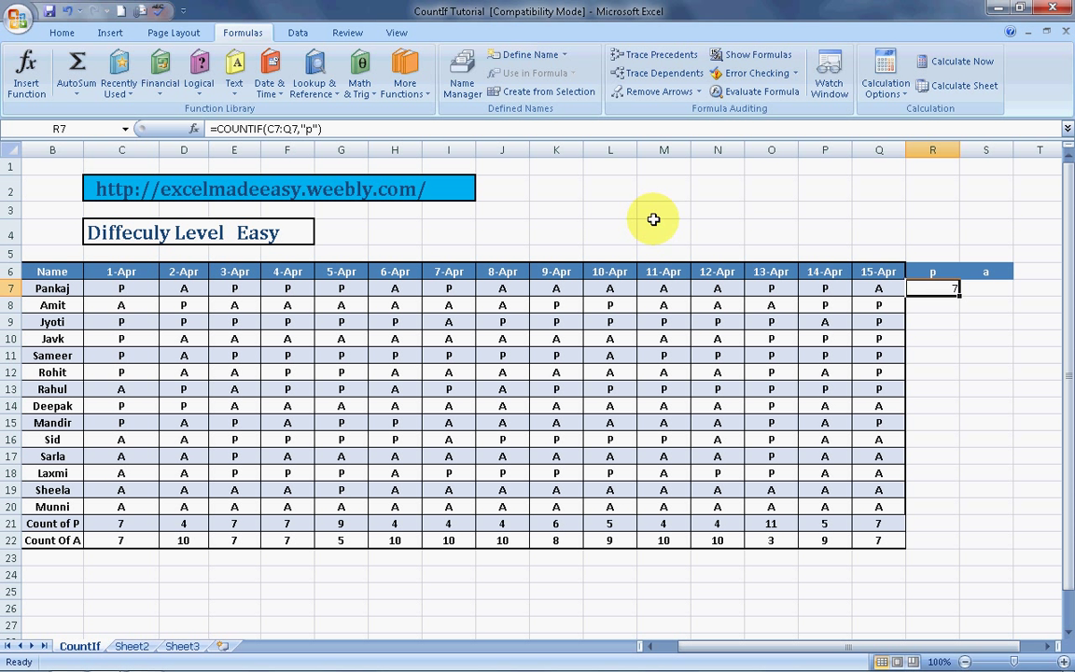
pyautogui.click(765, 231)
pyautogui.click(939, 289)
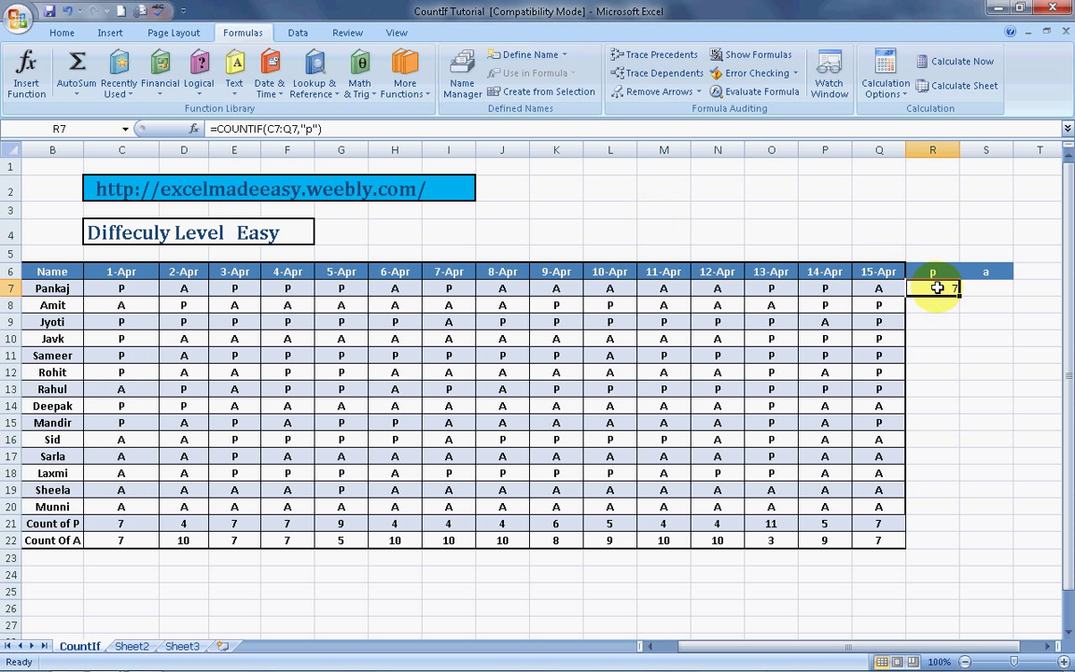
# - Insert =COUNTIF(C7:Q7,"a") in S7 via Insert Function, returning 8 absent days
pyautogui.press('Right')
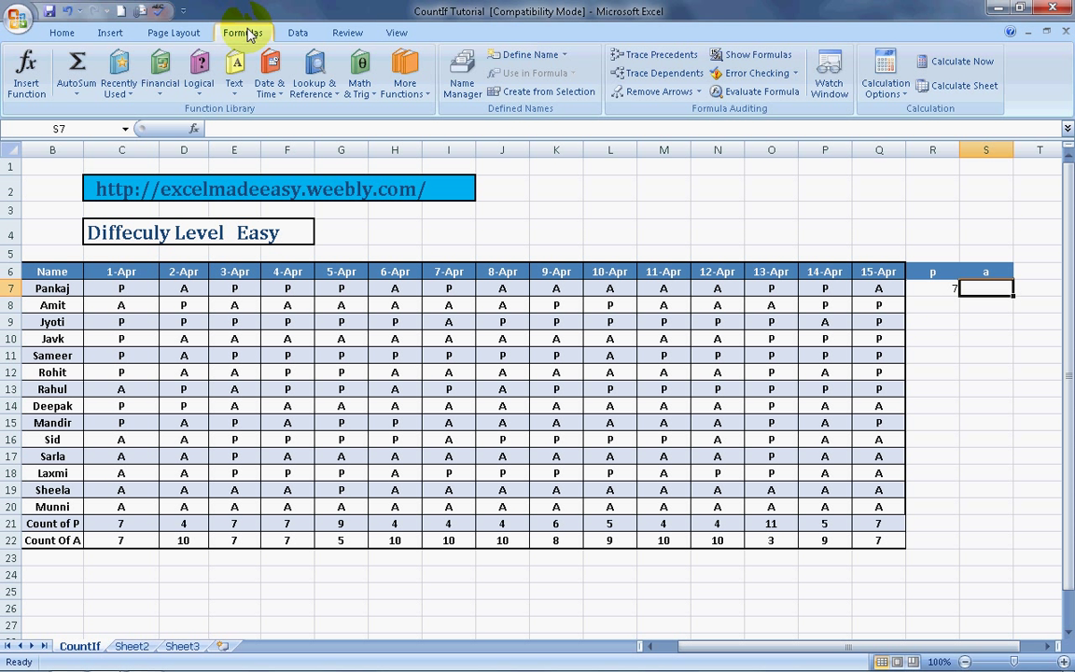
pyautogui.click(26, 79)
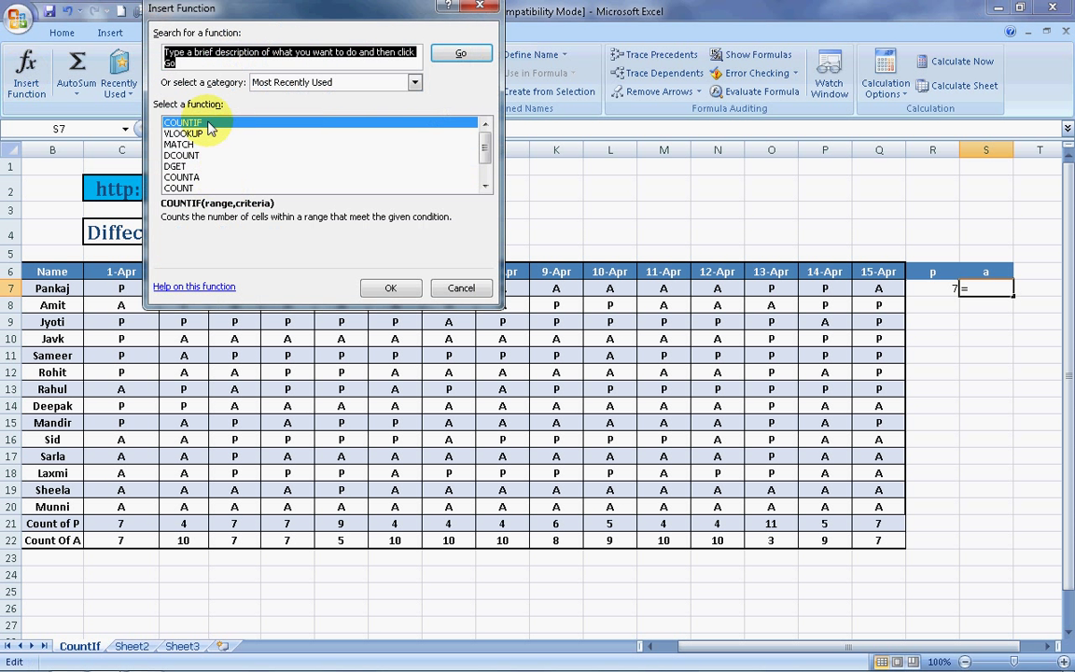
pyautogui.click(191, 122)
pyautogui.click(387, 288)
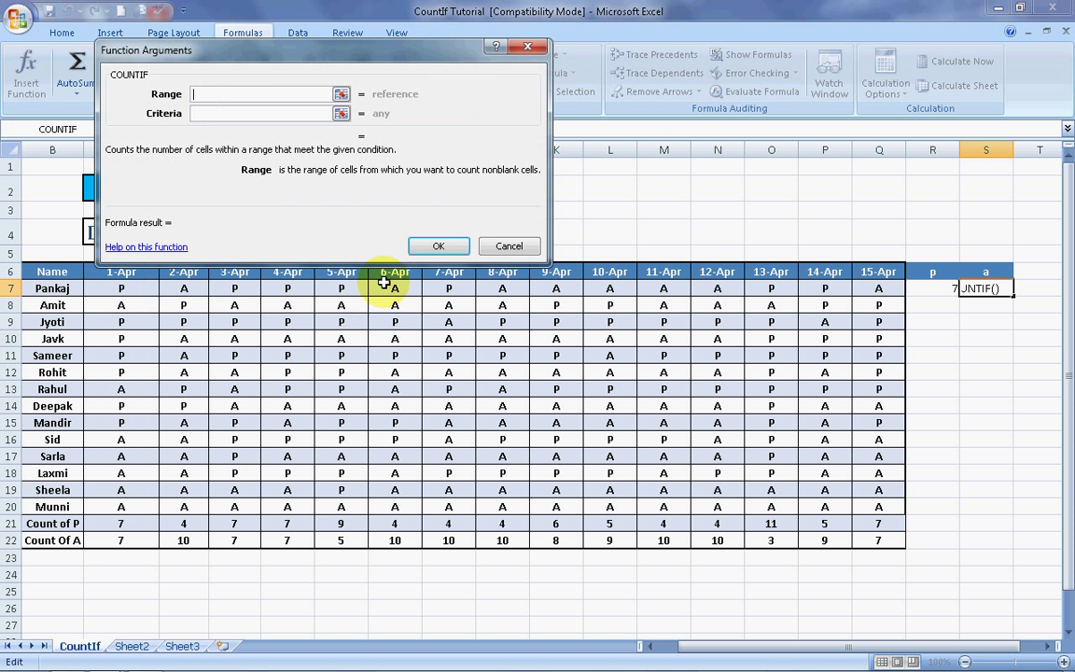
pyautogui.moveTo(140, 289); pyautogui.dragTo(825, 289)
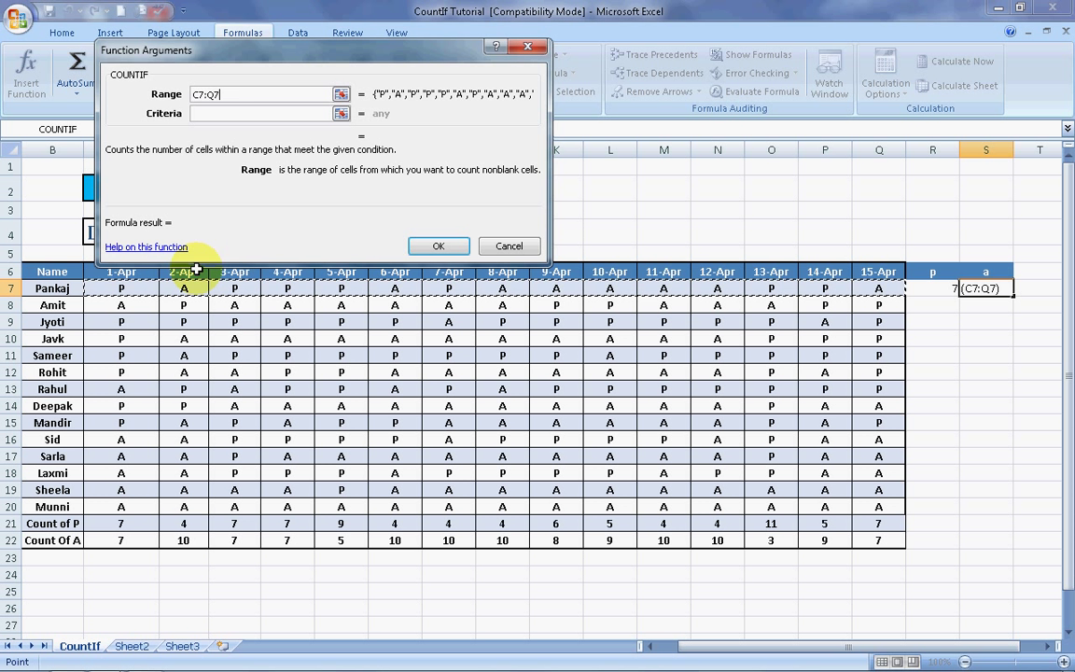
pyautogui.click(237, 116)
pyautogui.click(237, 114)
pyautogui.write('a')
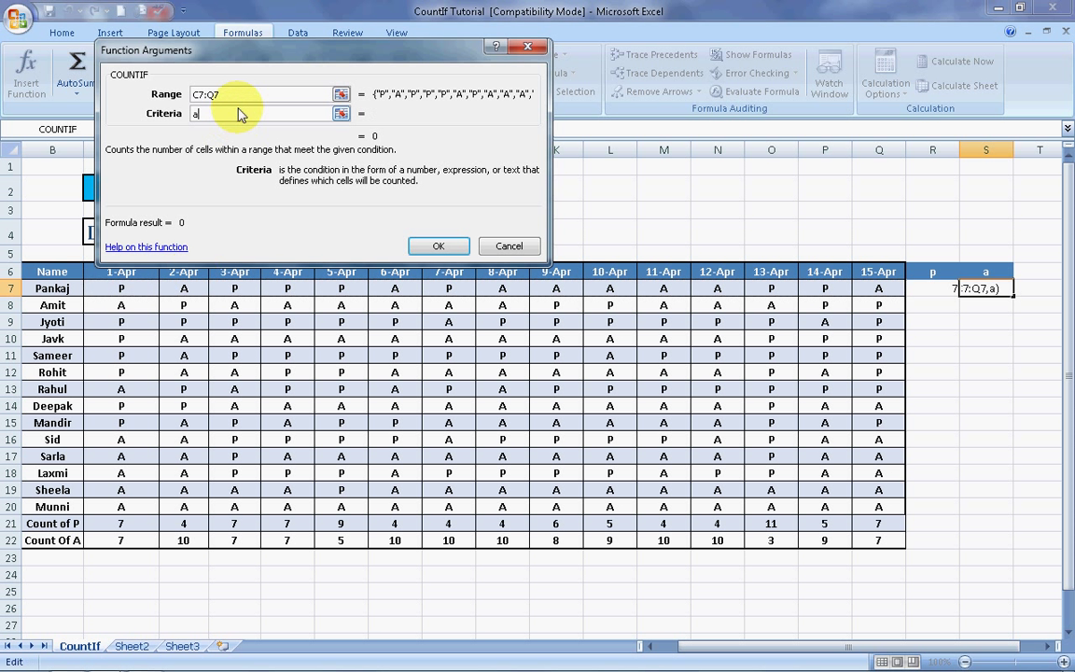
pyautogui.click(434, 245)
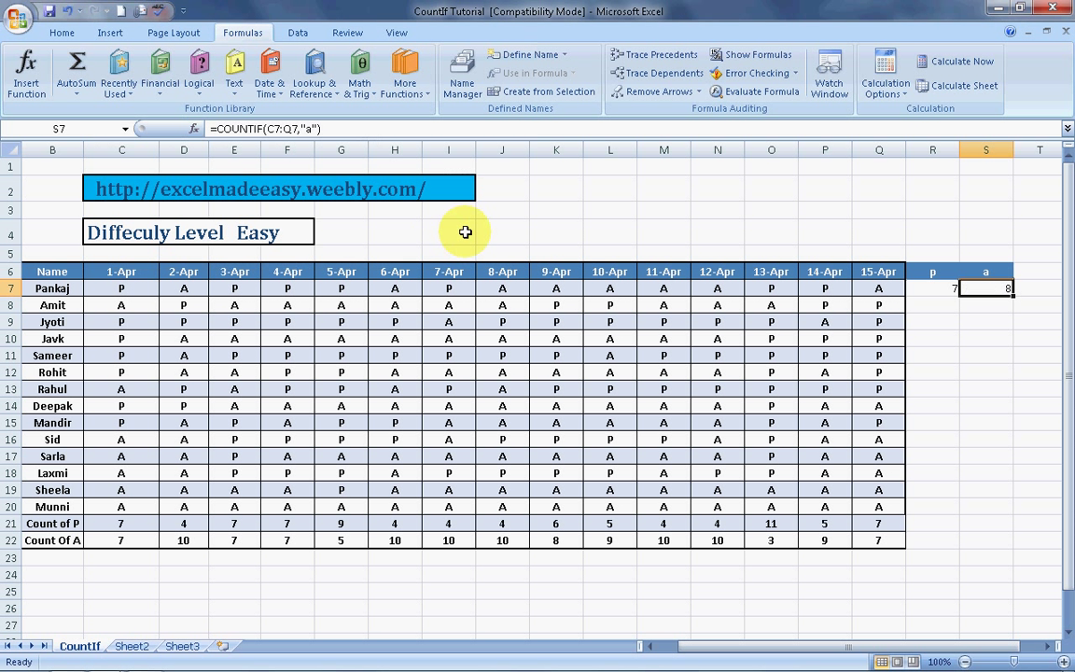
# - Copy the R7:S7 count formulas down through row 22 for every person
pyautogui.click(623, 216)
pyautogui.press('Right')
pyautogui.press('Right')
pyautogui.press('Right')
pyautogui.press('Right')
pyautogui.press('Right')
pyautogui.press('Down')
pyautogui.press('Down')
pyautogui.press('Down')
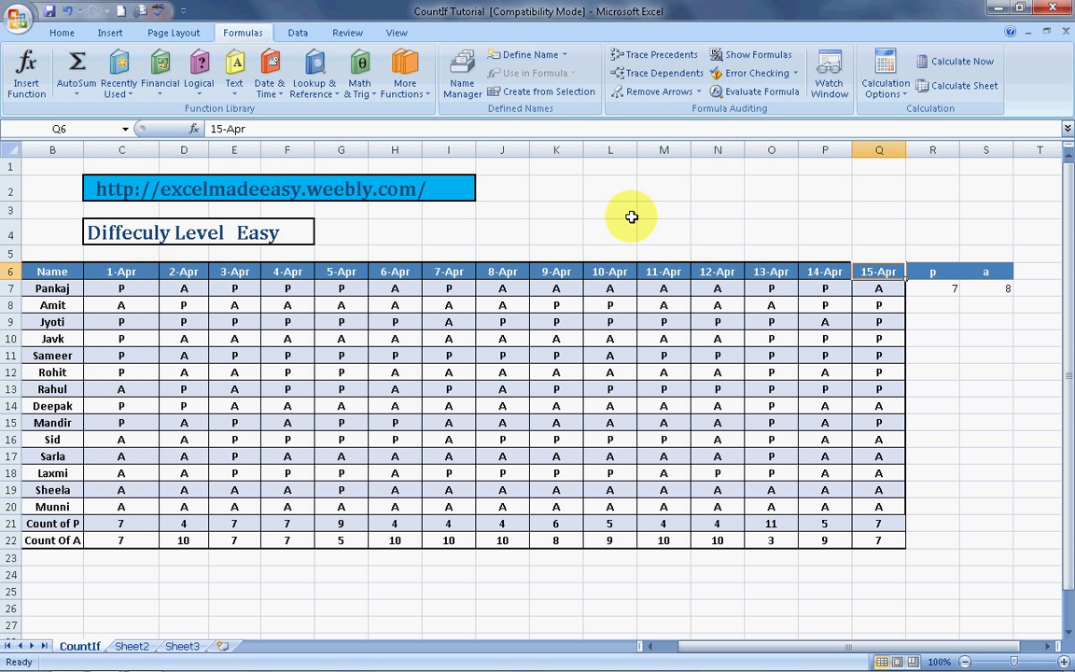
pyautogui.press('Down')
pyautogui.press('Right')
pyautogui.hotkey('shift', 'Right')
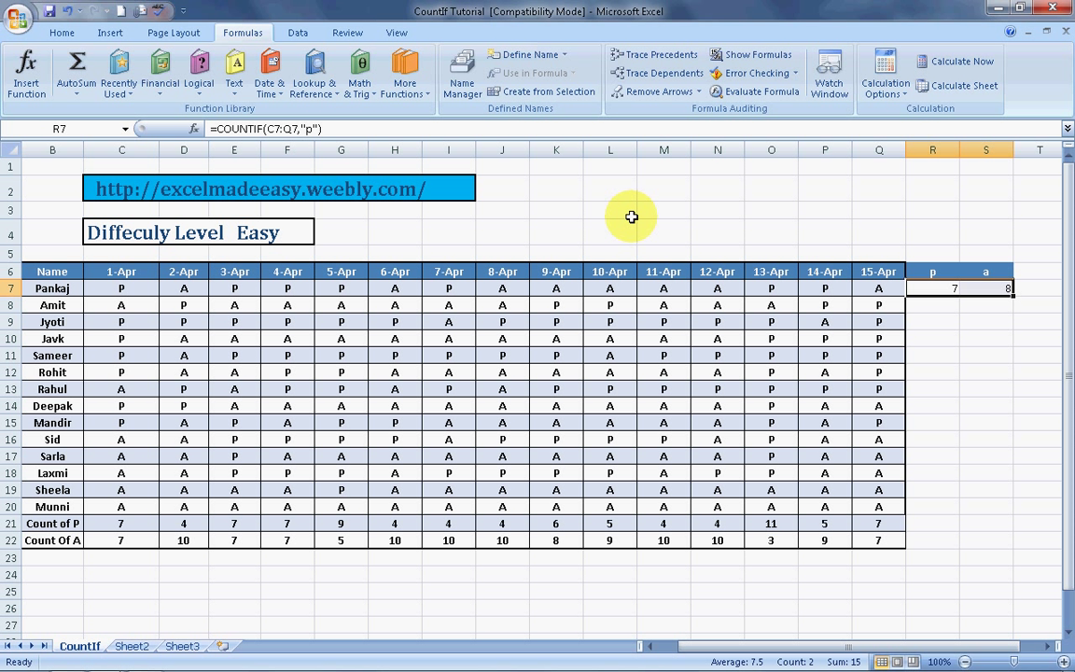
pyautogui.hotkey('ctrl', 'c')
pyautogui.hotkey('shift', 'Down')
pyautogui.hotkey('shift', 'Down')
pyautogui.hotkey('shift', 'Down')
pyautogui.hotkey('shift', 'Down')
pyautogui.hotkey('shift', 'Down')
pyautogui.hotkey('shift', 'Down')
pyautogui.hotkey('shift', 'Down')
pyautogui.hotkey('shift', 'Down')
pyautogui.hotkey('shift', 'Down')
pyautogui.hotkey('shift', 'Down')
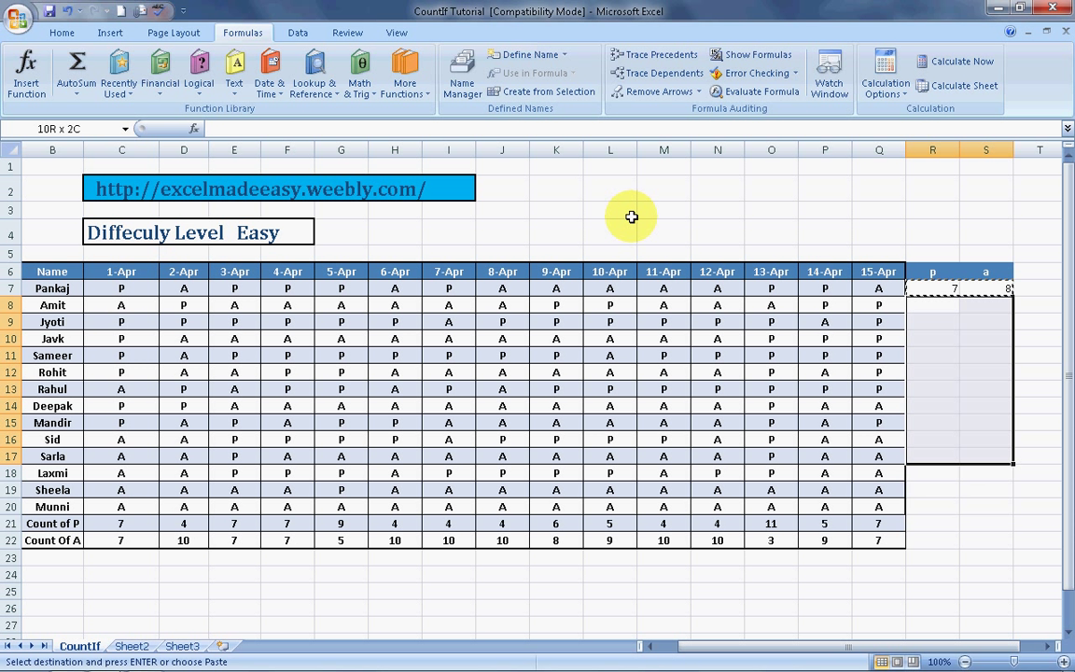
pyautogui.hotkey('shift', 'Down')
pyautogui.hotkey('shift', 'Down')
pyautogui.hotkey('shift', 'Down')
pyautogui.hotkey('shift', 'Down')
pyautogui.hotkey('shift', 'Down')
pyautogui.hotkey('ctrl', 'v')
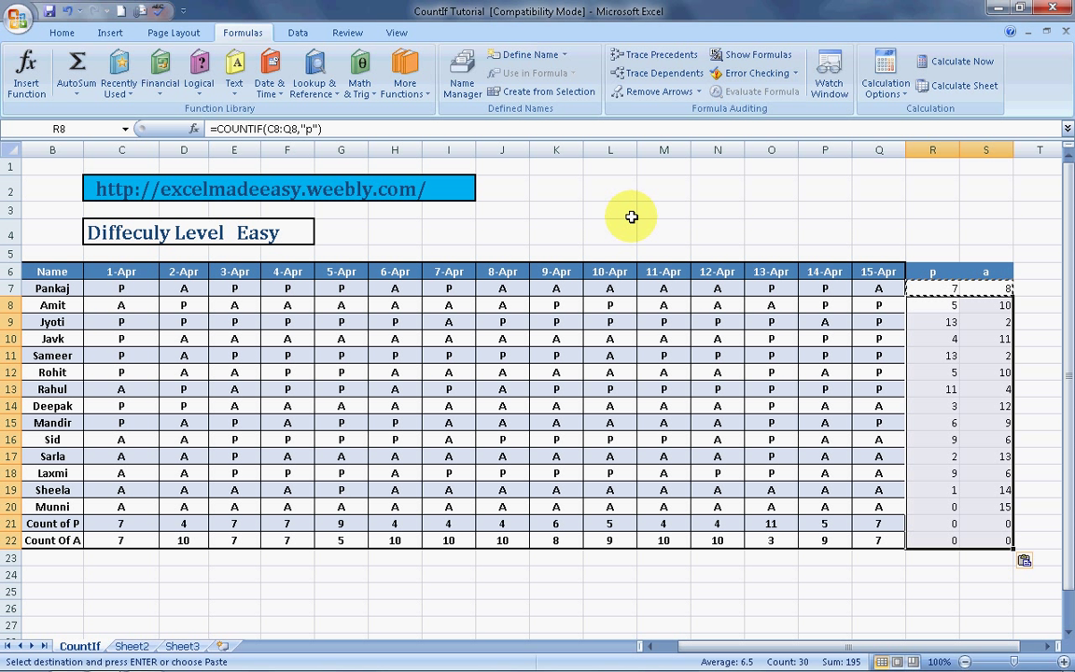
pyautogui.press('Escape')
# - Check the pasted per-person counts and locate the stray totals in rows 21–22
pyautogui.press('Right')
pyautogui.press('Down')
pyautogui.press('Down')
pyautogui.press('Down')
pyautogui.press('Down')
pyautogui.press('Down')
pyautogui.press('Down')
pyautogui.press('Down')
pyautogui.press('Down')
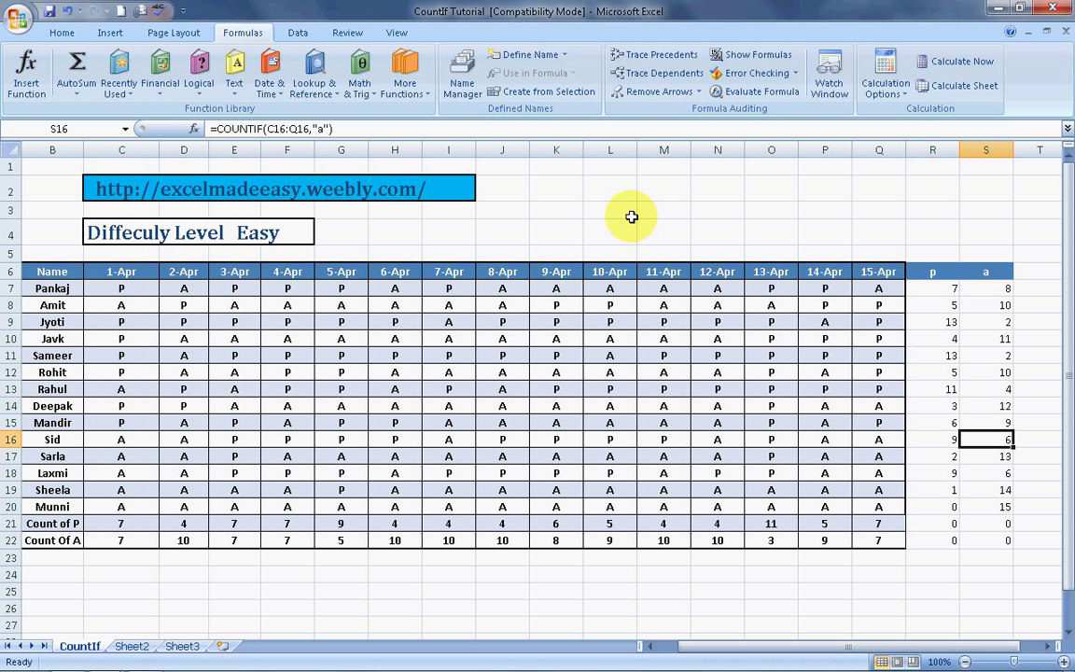
pyautogui.press('Down')
pyautogui.press('Down')
pyautogui.press('Down')
pyautogui.press('Down')
pyautogui.press('Left')
pyautogui.press('Down')
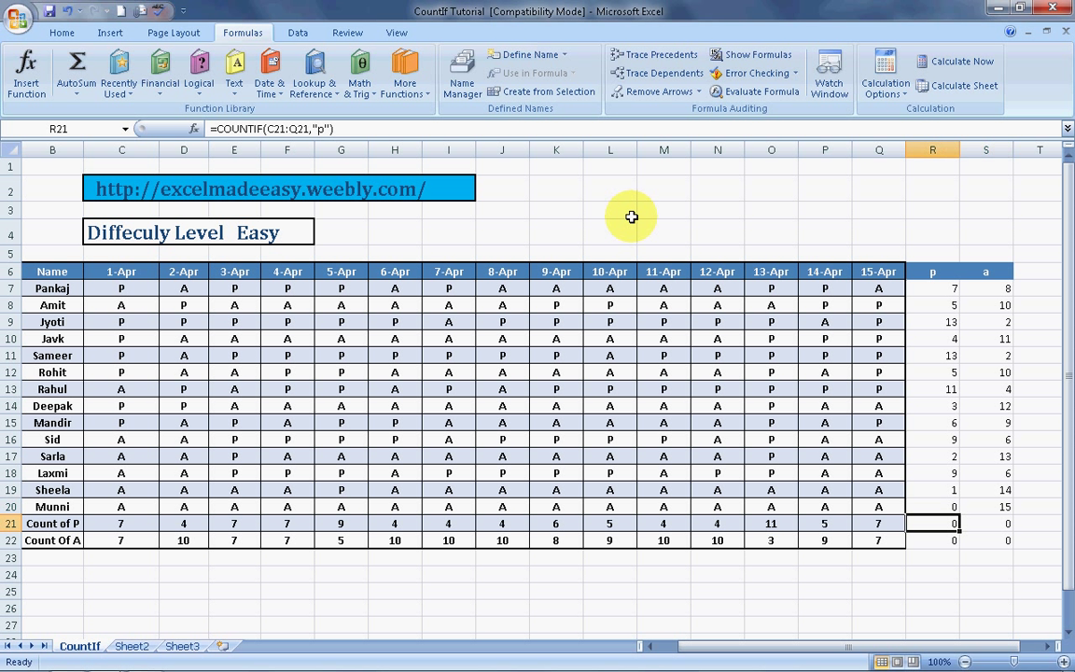
pyautogui.press('Left')
pyautogui.press('Left')
pyautogui.press('Left')
pyautogui.press('Left')
pyautogui.press('Left')
pyautogui.press('Left')
pyautogui.press('Left')
pyautogui.press('Left')
pyautogui.press('Left')
pyautogui.press('Left')
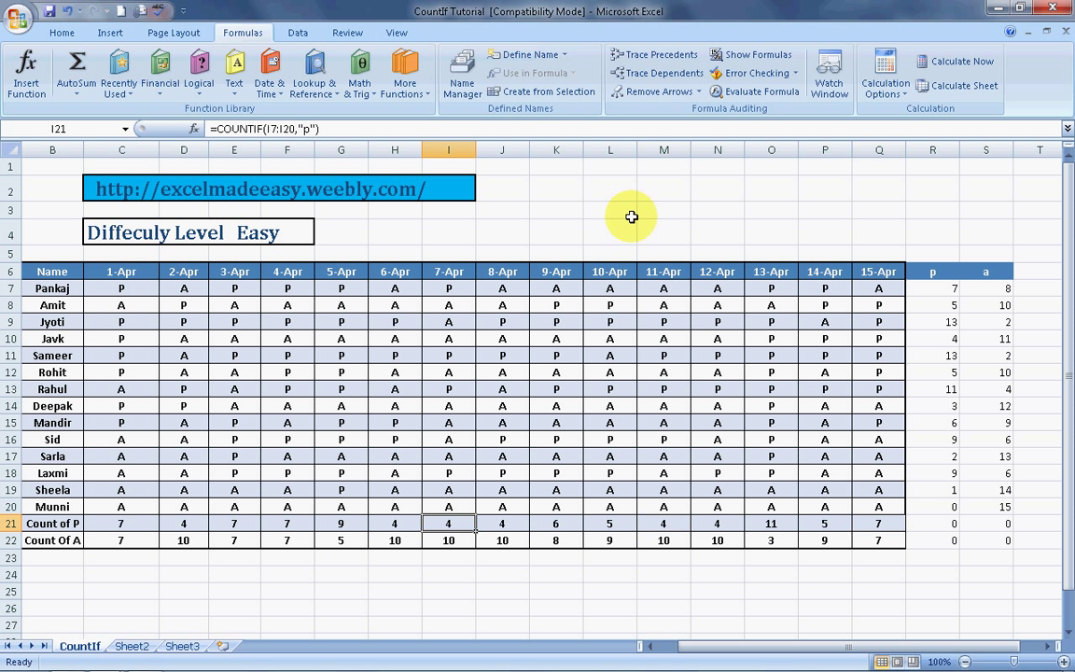
pyautogui.press('Left')
pyautogui.press('Right')
pyautogui.press('Right')
pyautogui.press('Right')
pyautogui.press('Right')
pyautogui.press('Right')
pyautogui.press('Right')
pyautogui.press('Right')
pyautogui.press('Right')
pyautogui.press('Right')
pyautogui.press('Right')
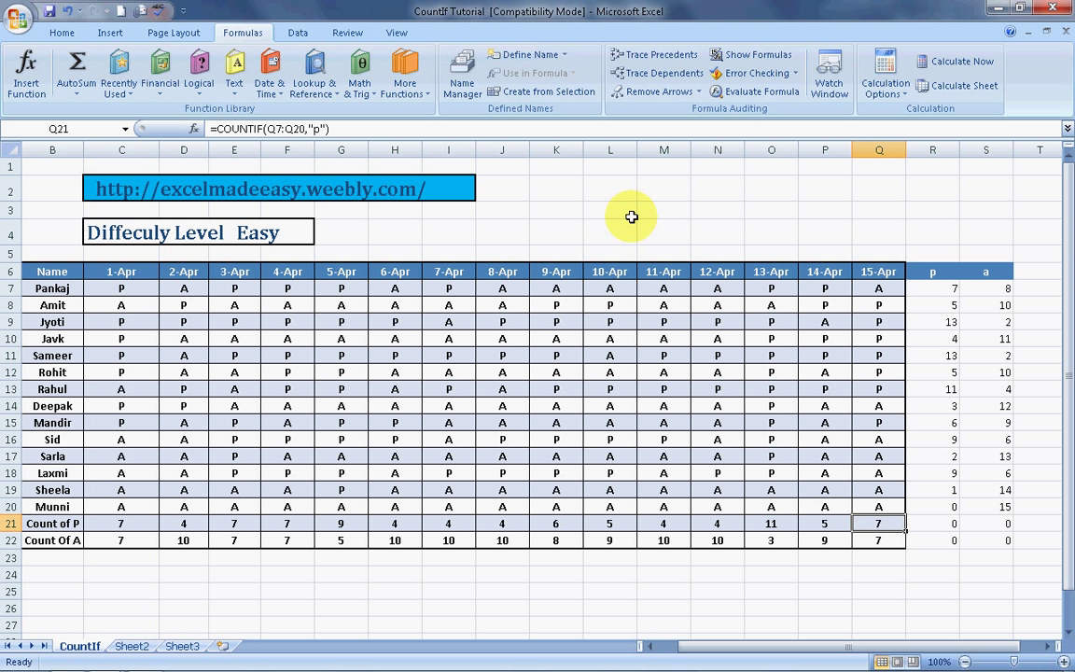
pyautogui.press('Left')
pyautogui.press('Up')
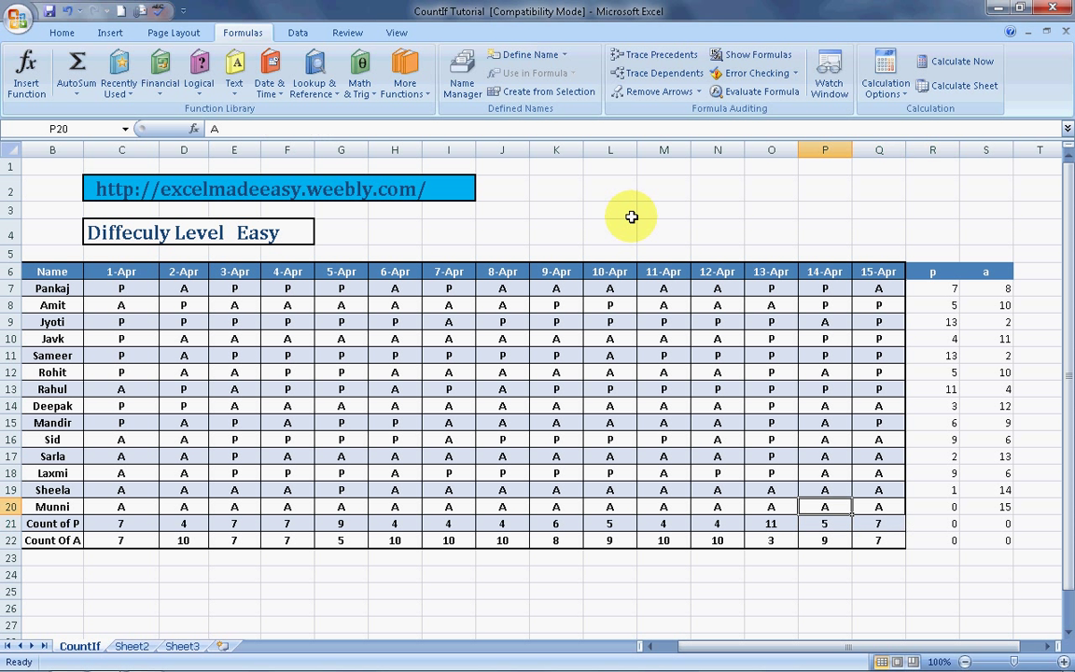
pyautogui.press('Left')
pyautogui.press('Right')
pyautogui.press('Down')
pyautogui.press('Right')
pyautogui.press('Right')
pyautogui.press('Right')
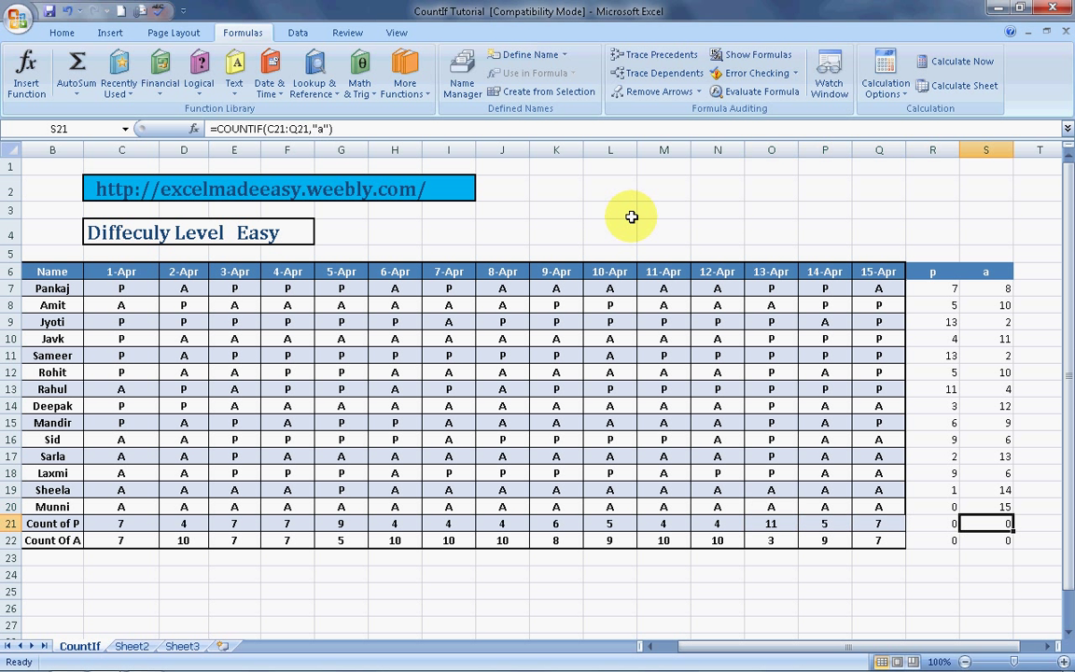
pyautogui.press('Up')
pyautogui.press('Down')
pyautogui.press('Left')
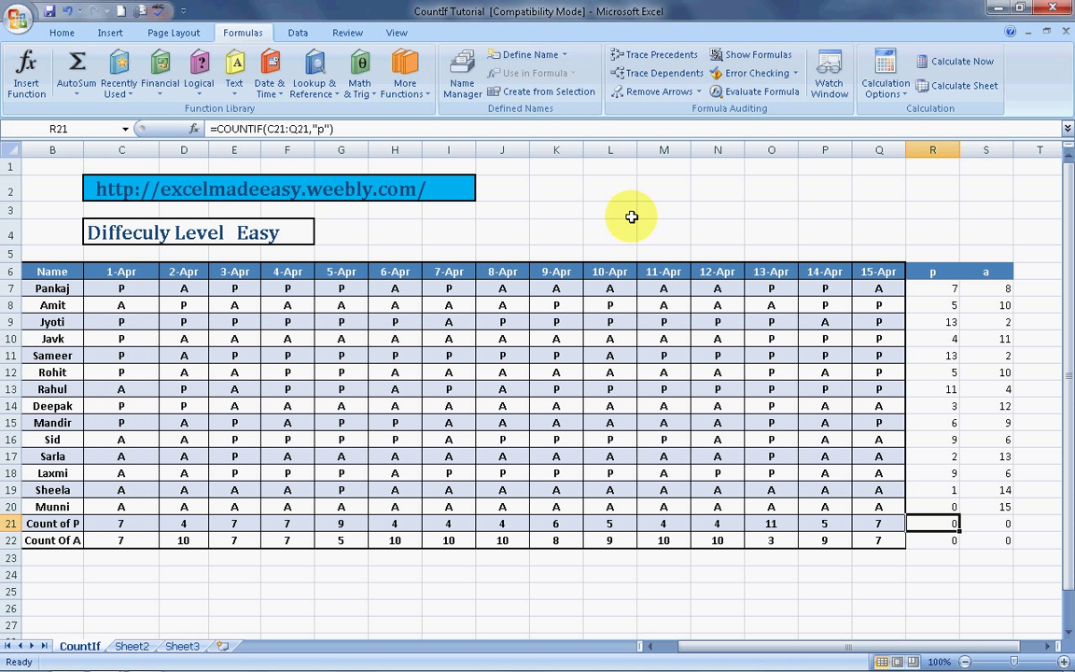
# - Delete the stray zero totals in R21:S22, then switch to the other workbook and back
pyautogui.hotkey('shift', 'Right')
pyautogui.hotkey('shift', 'Down')
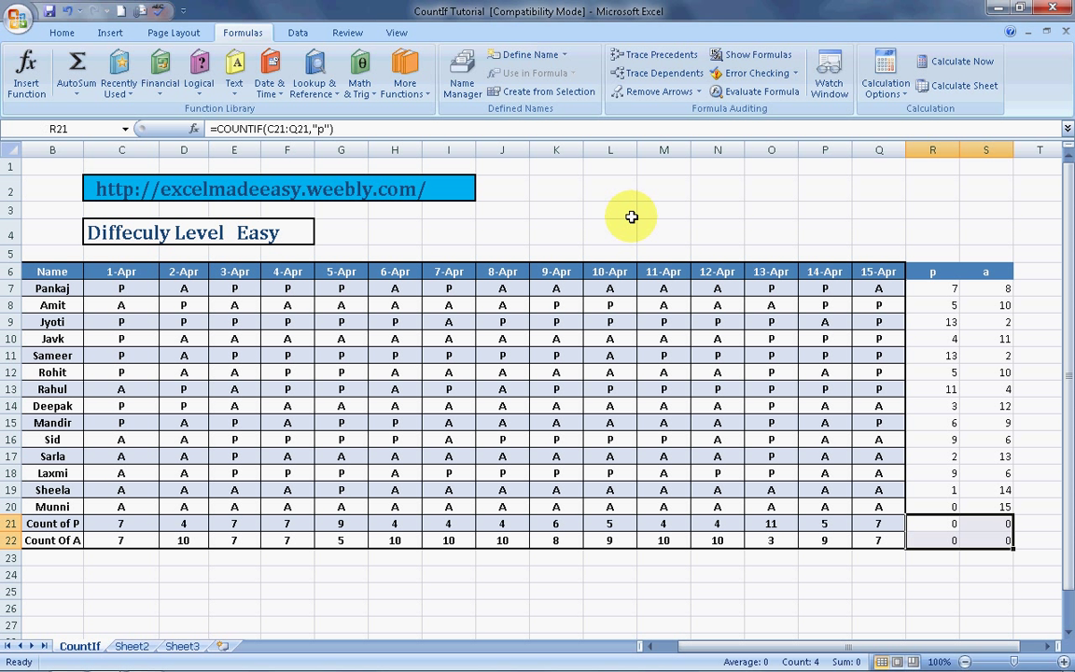
pyautogui.press('Delete')
pyautogui.press('Right')
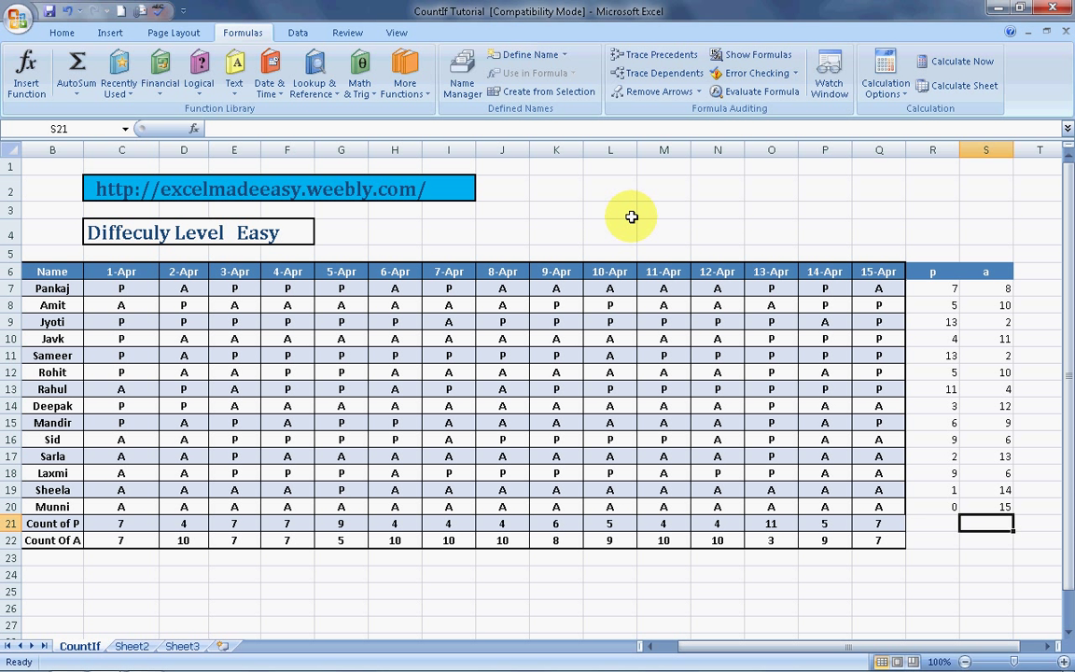
pyautogui.press('Left')
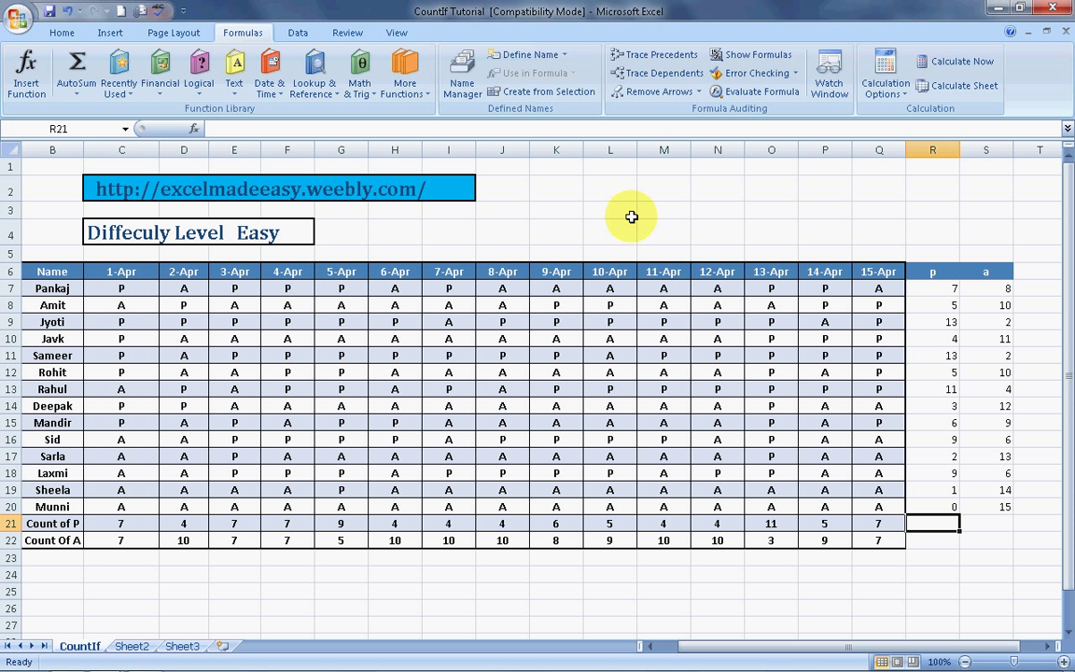
pyautogui.press('Left')
pyautogui.press('Left')
pyautogui.press('Left')
pyautogui.press('Left')
pyautogui.press('Left')
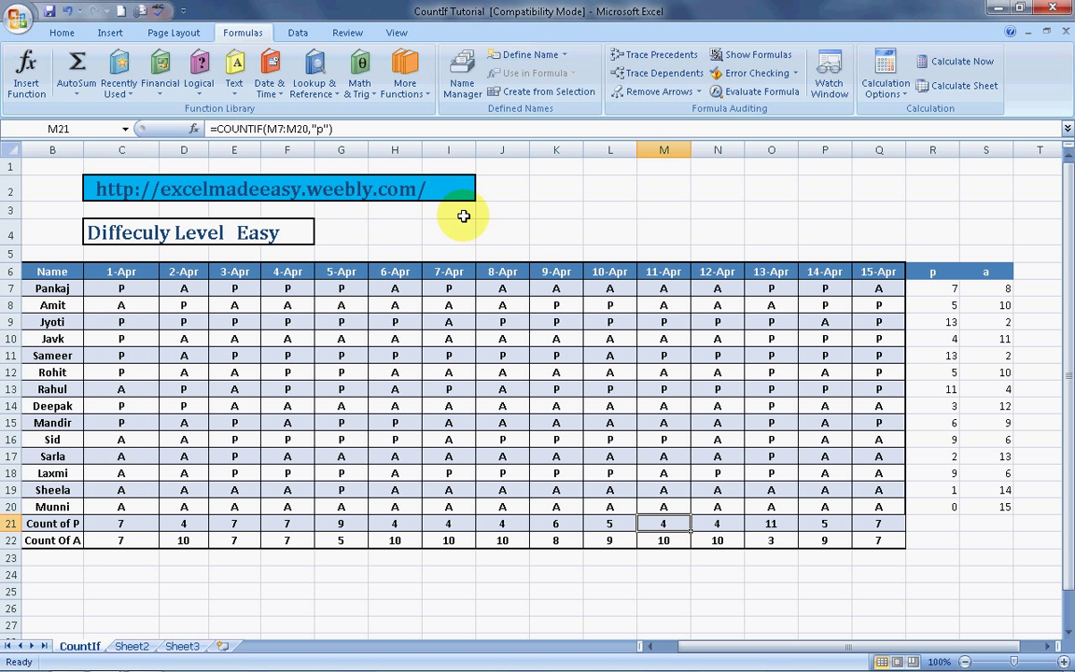
pyautogui.hotkey('ctrl', 'Tab')
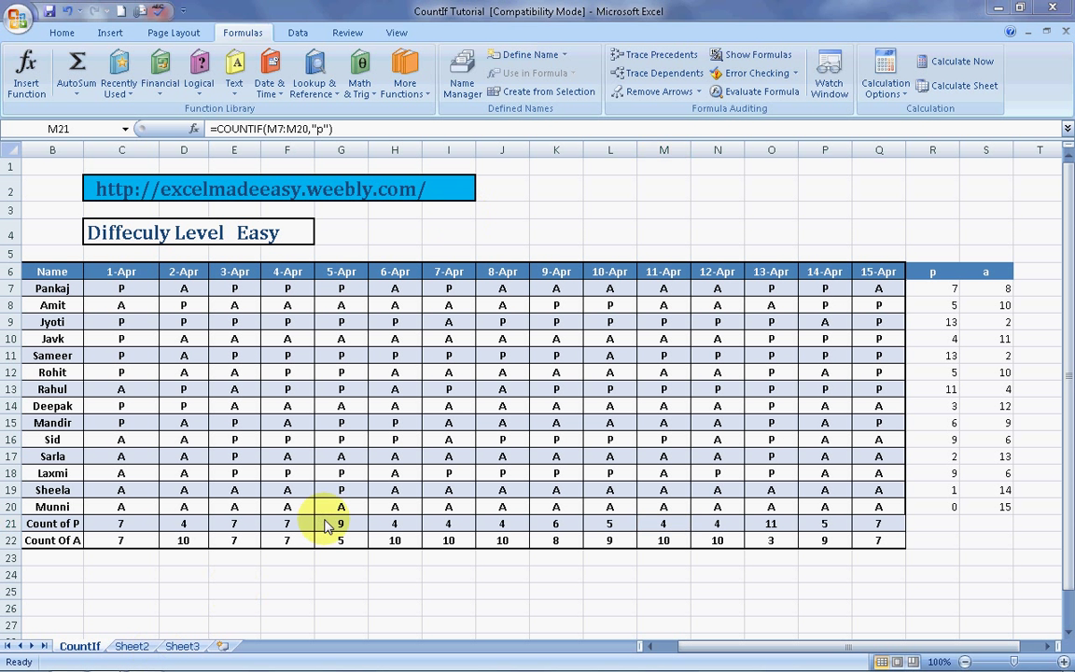
pyautogui.hotkey('alt', 'Tab')
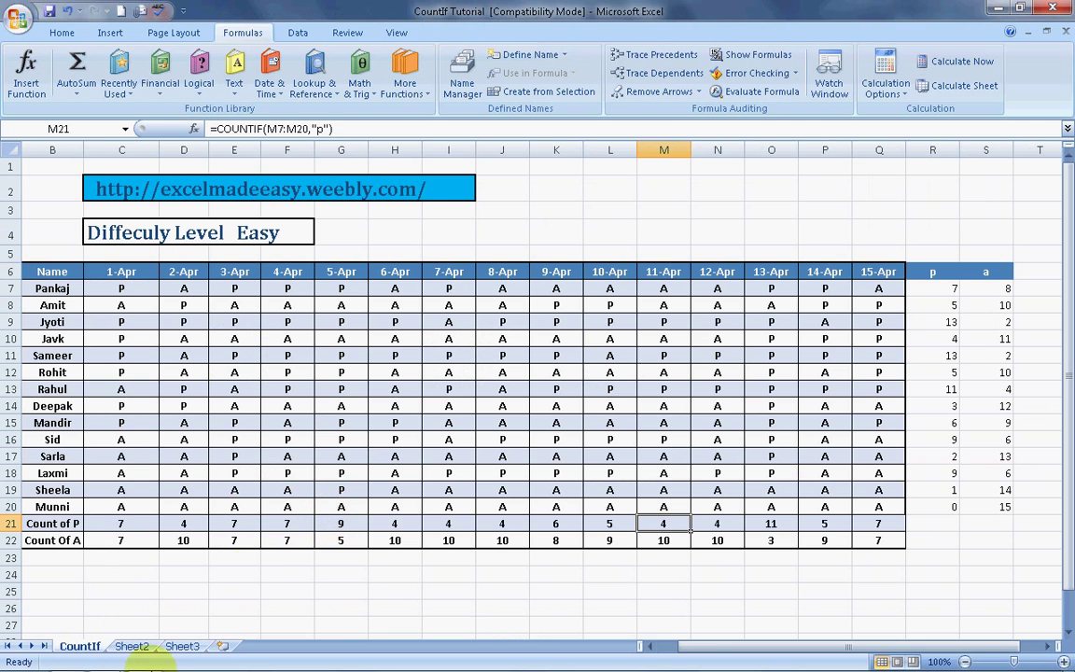
pyautogui.click(70, 659)
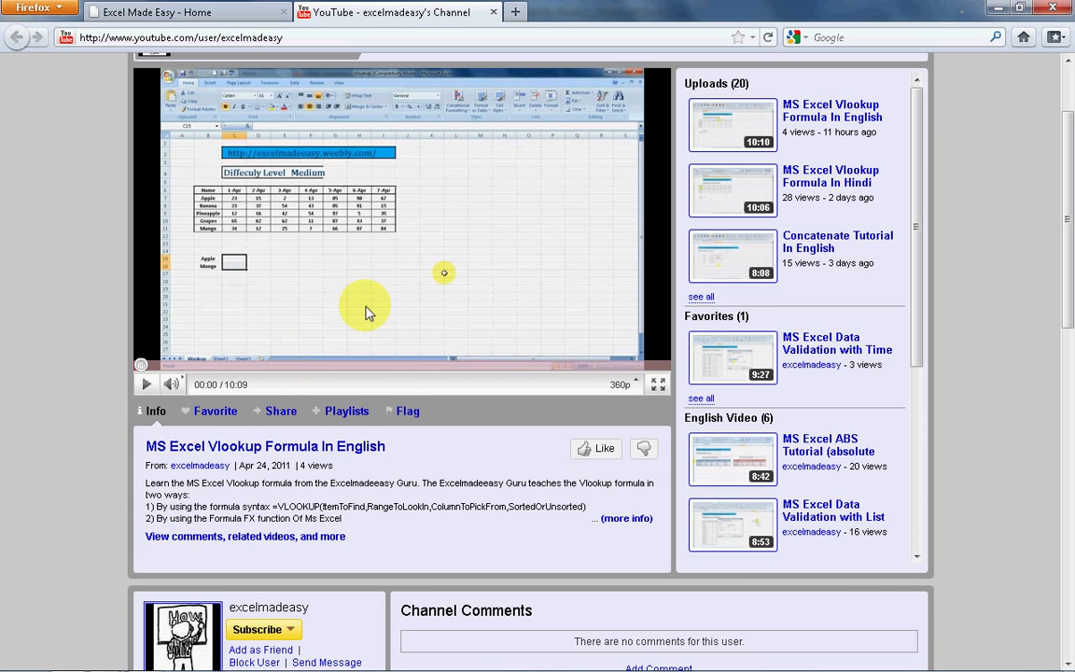
pyautogui.scroll(3, 1058, 207)
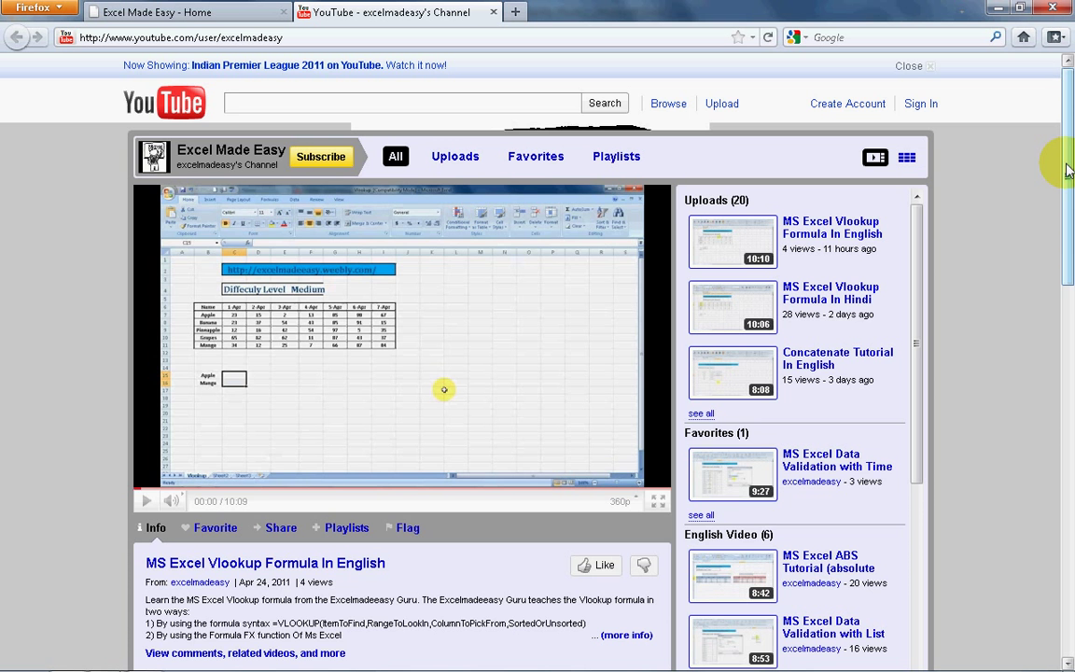
pyautogui.moveTo(1069, 170); pyautogui.dragTo(1069, 322)
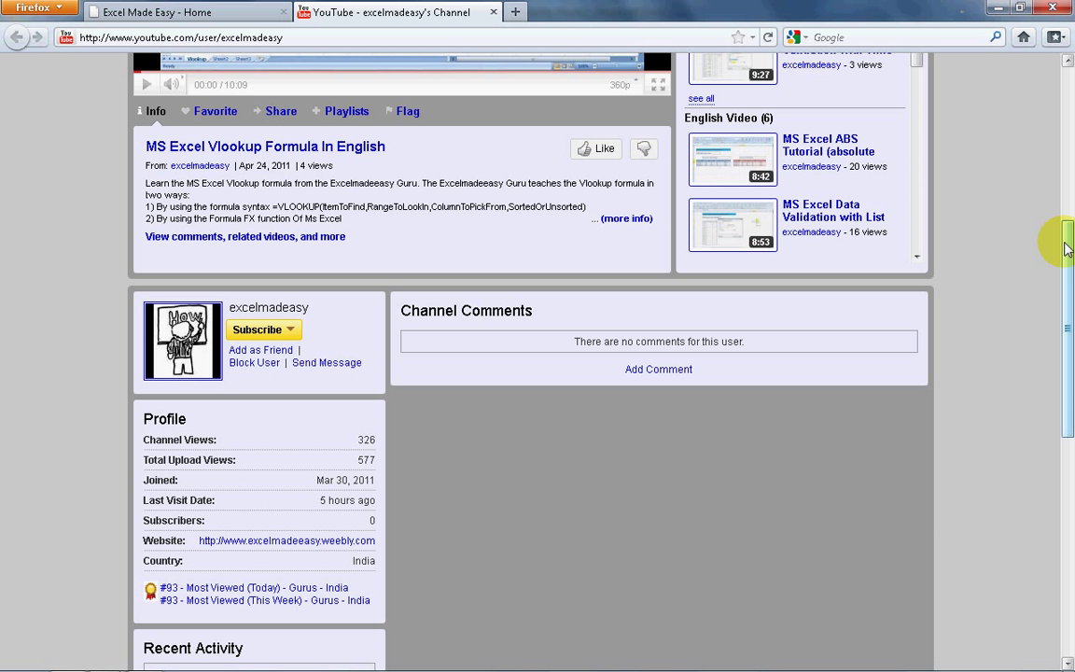
pyautogui.moveTo(1068, 247); pyautogui.dragTo(1067, 198)
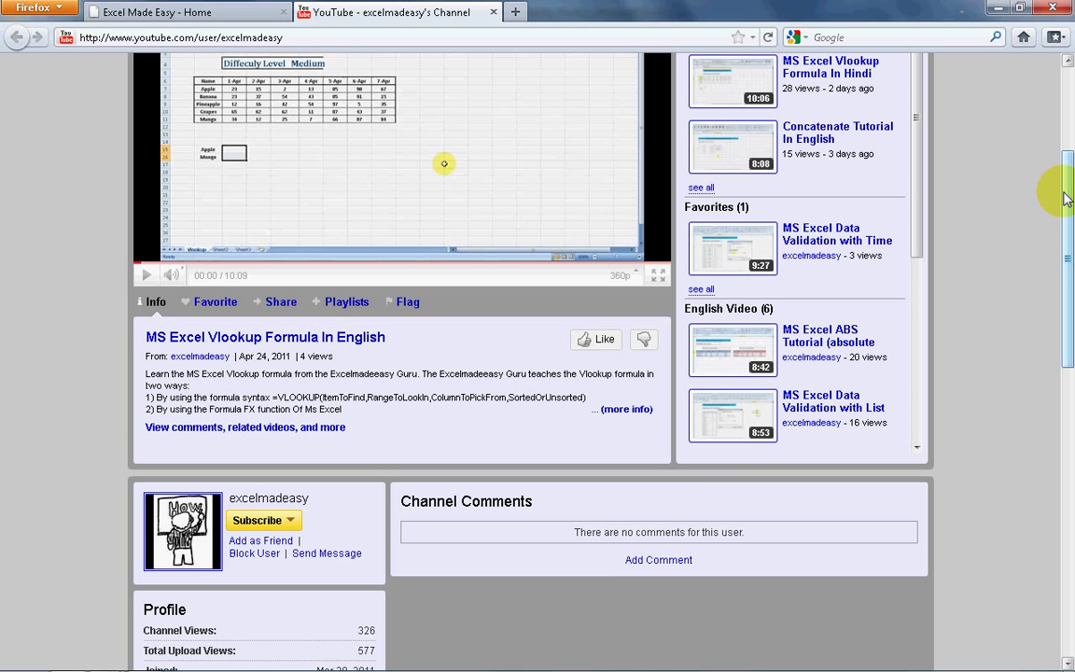
pyautogui.scroll(5, 1067, 198)
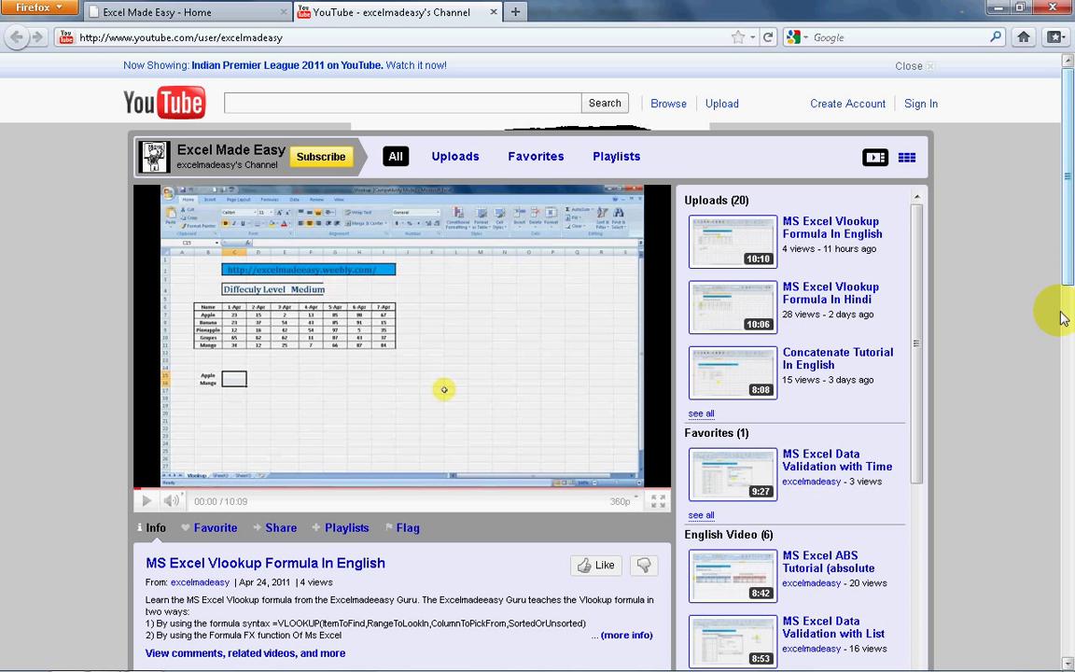
pyautogui.scroll(-7, 679, 434)
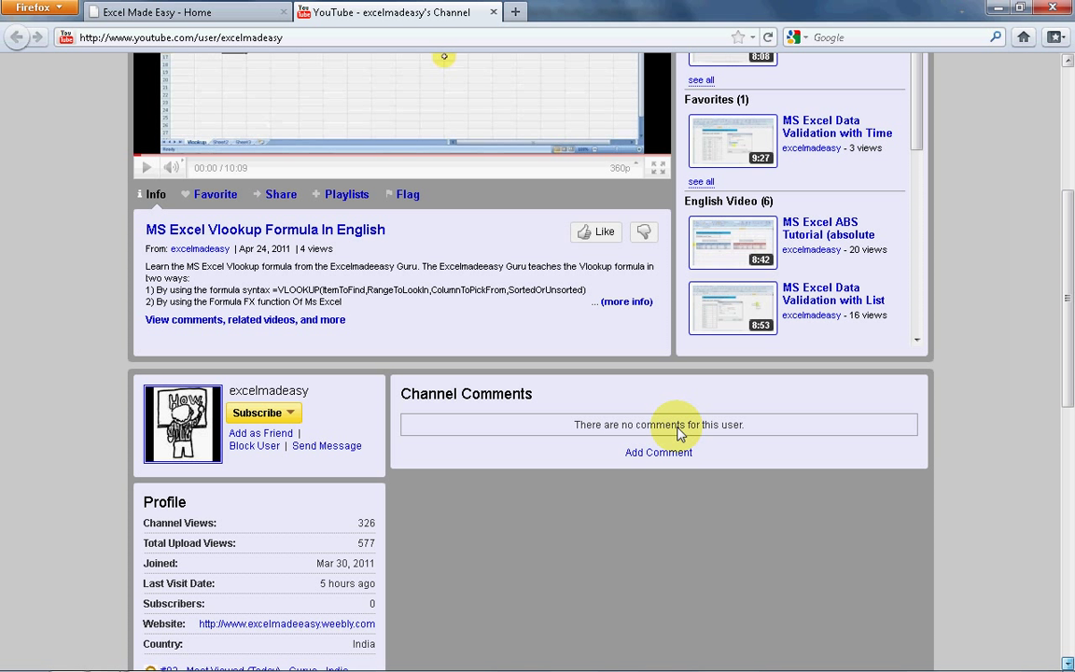
pyautogui.scroll(-1, 679, 434)
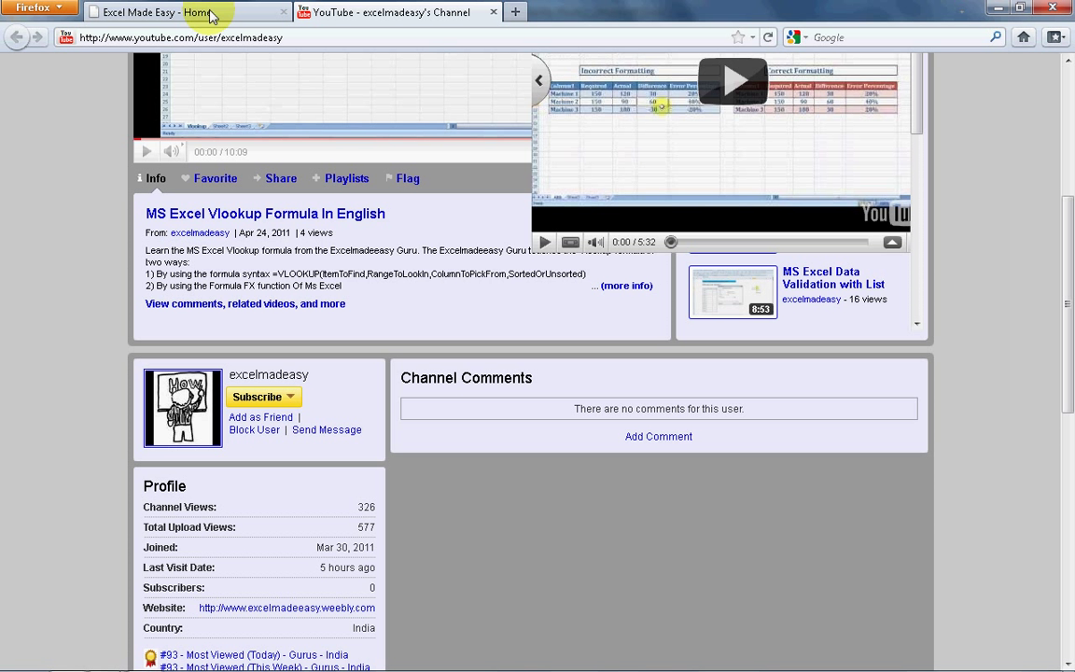
# - Bring up the Excel Made Easy Home page at the top, showing its English and Hindi MS Excel video collections
pyautogui.click(211, 16)
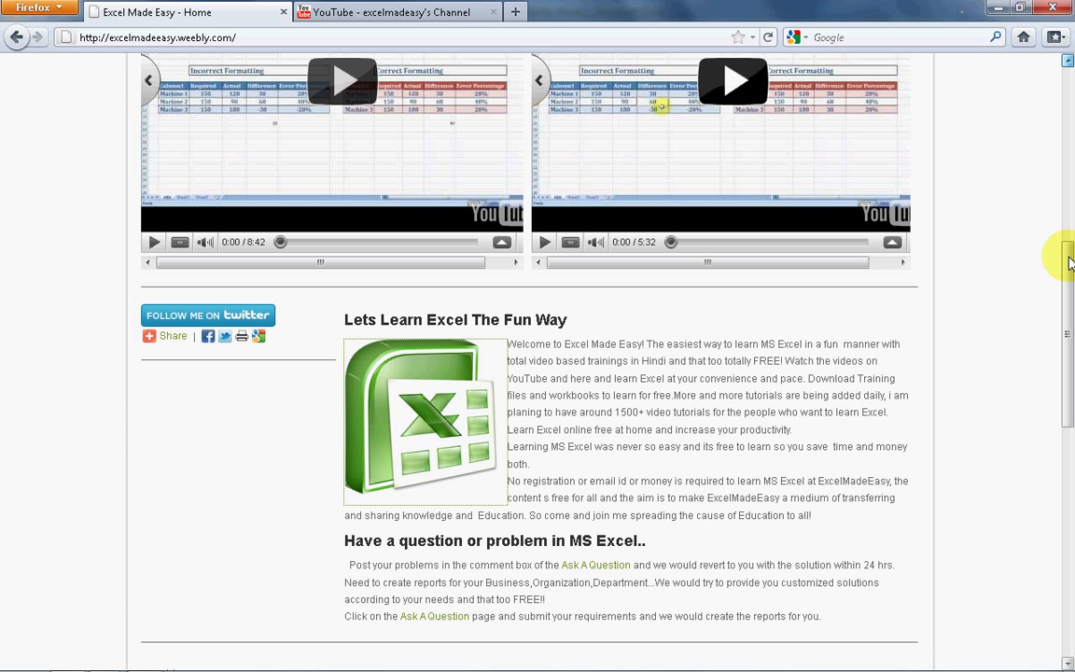
pyautogui.scroll(1, 1070, 131)
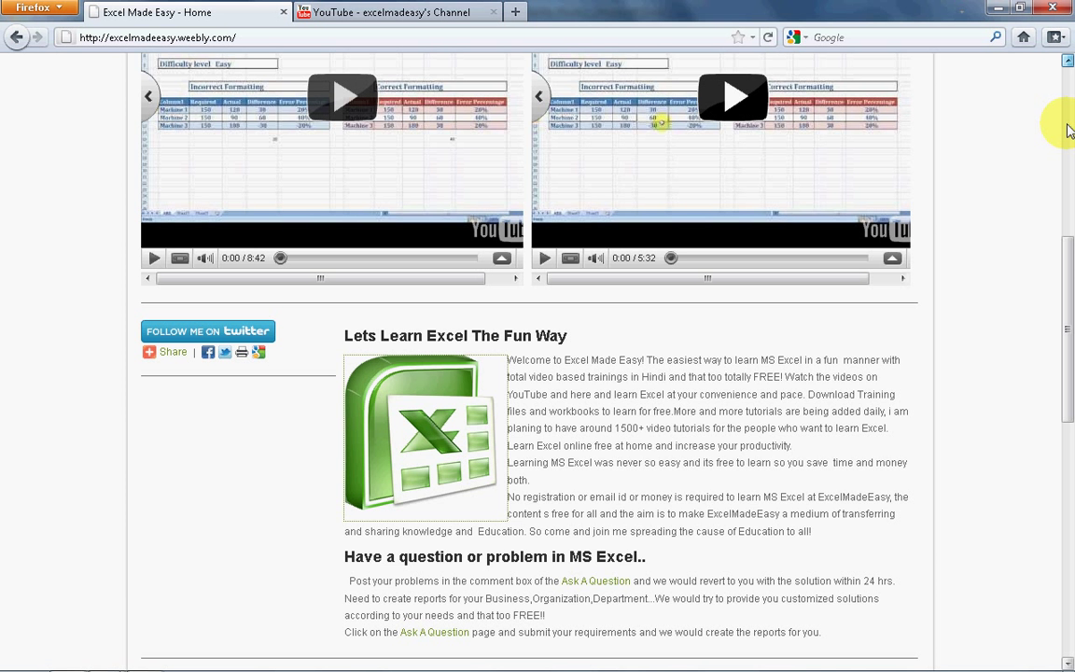
pyautogui.scroll(4, 1070, 130)
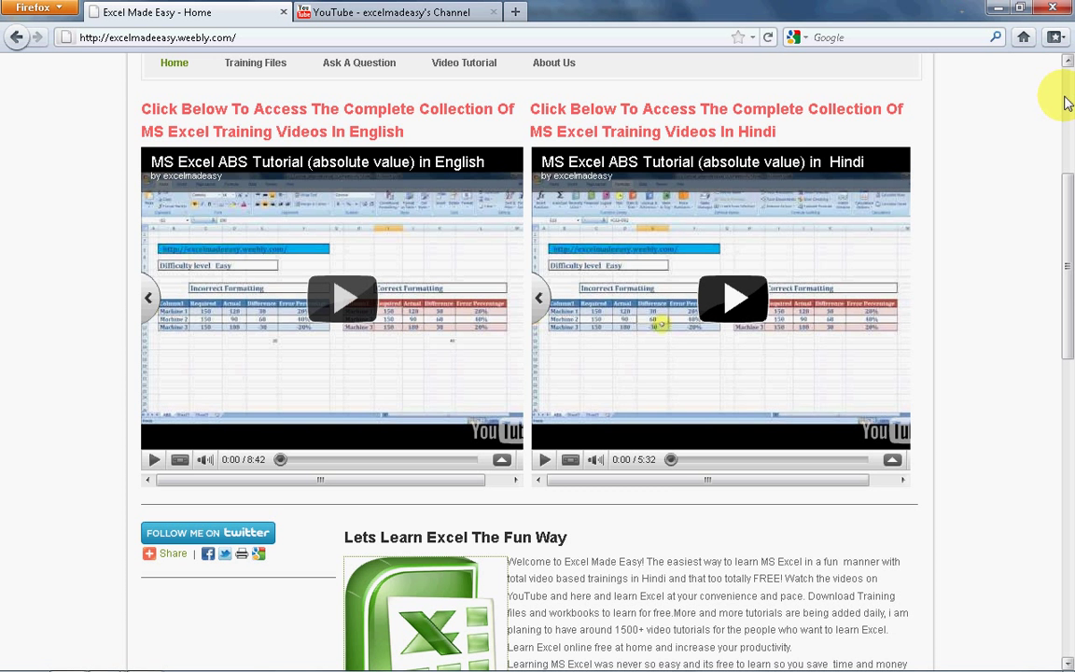
pyautogui.scroll(7, 1070, 103)
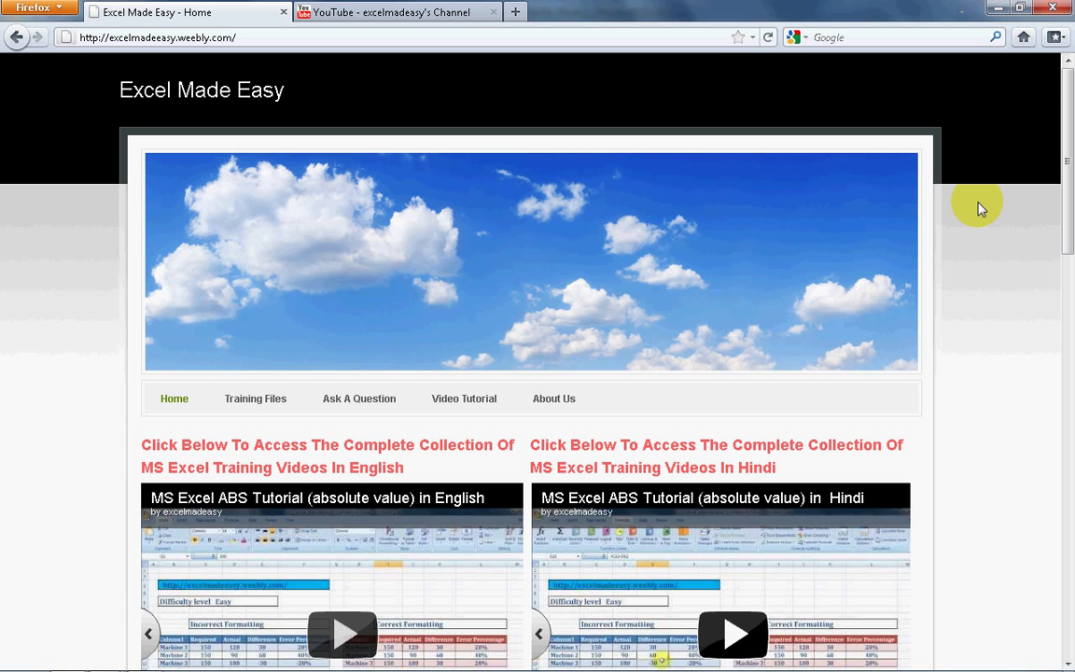
pyautogui.scroll(-4, 981, 207)
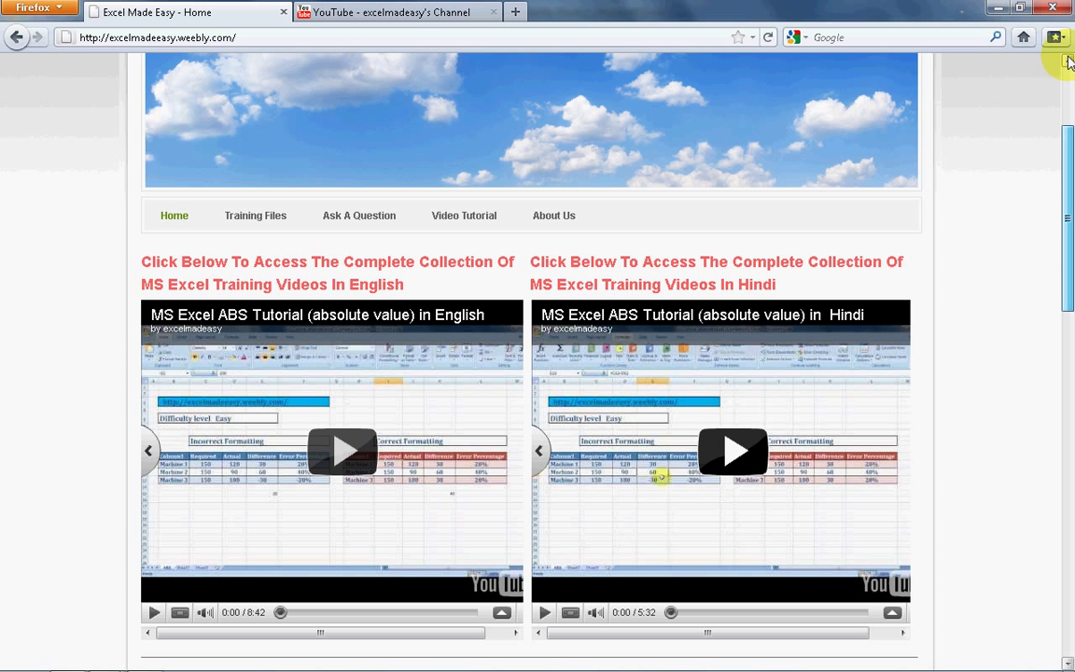
pyautogui.scroll(4, 260, 416)
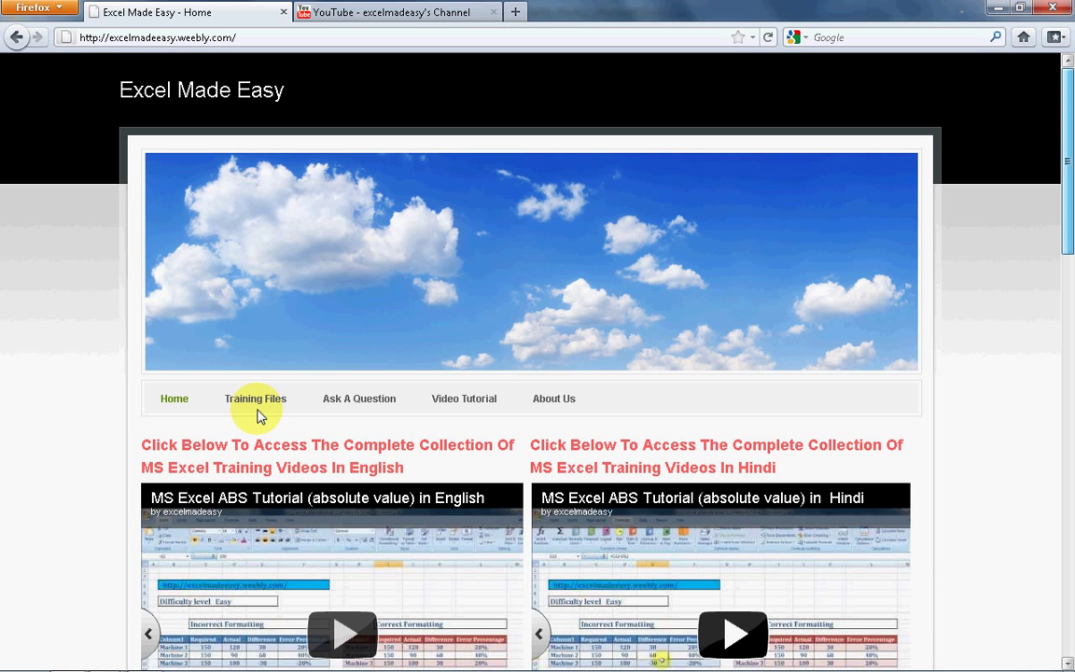
pyautogui.click(258, 409)
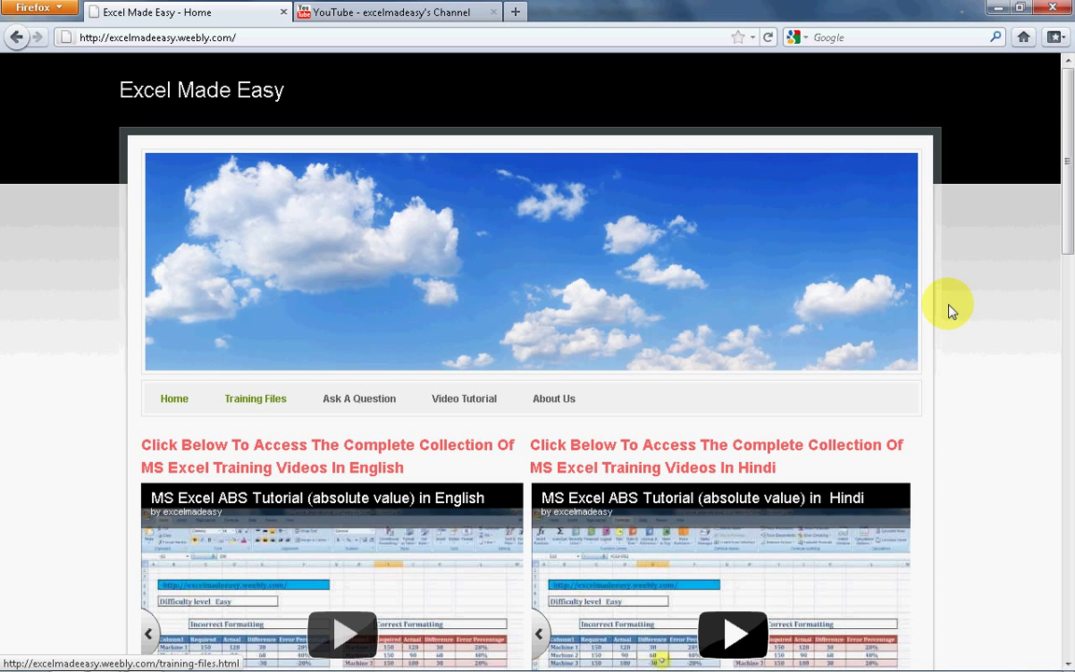
pyautogui.click(1069, 664)
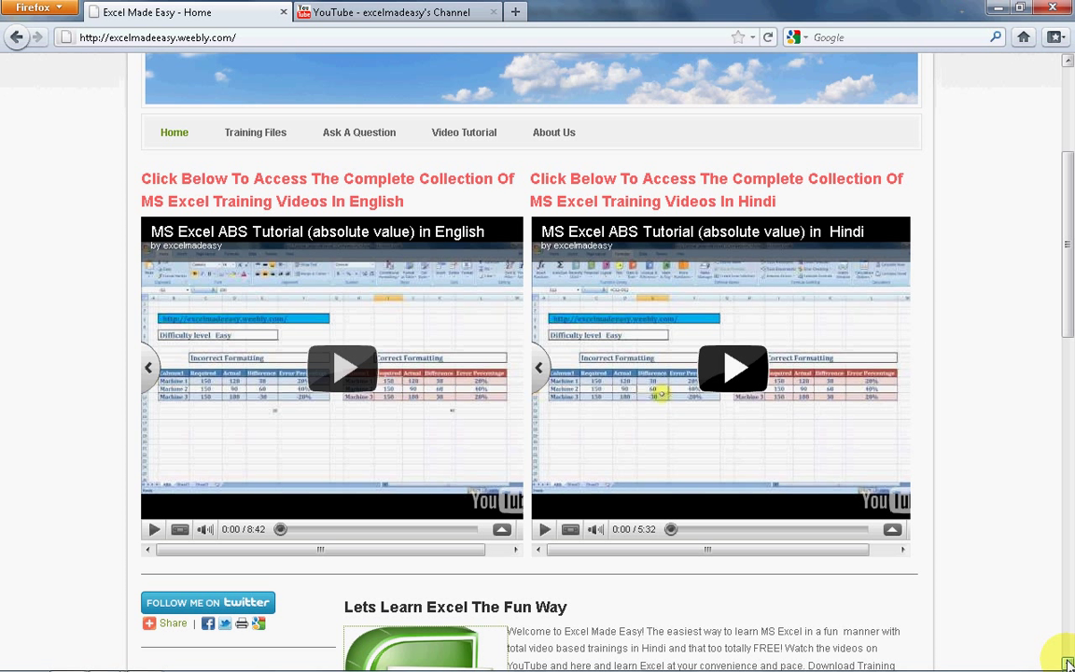
pyautogui.click(1068, 664)
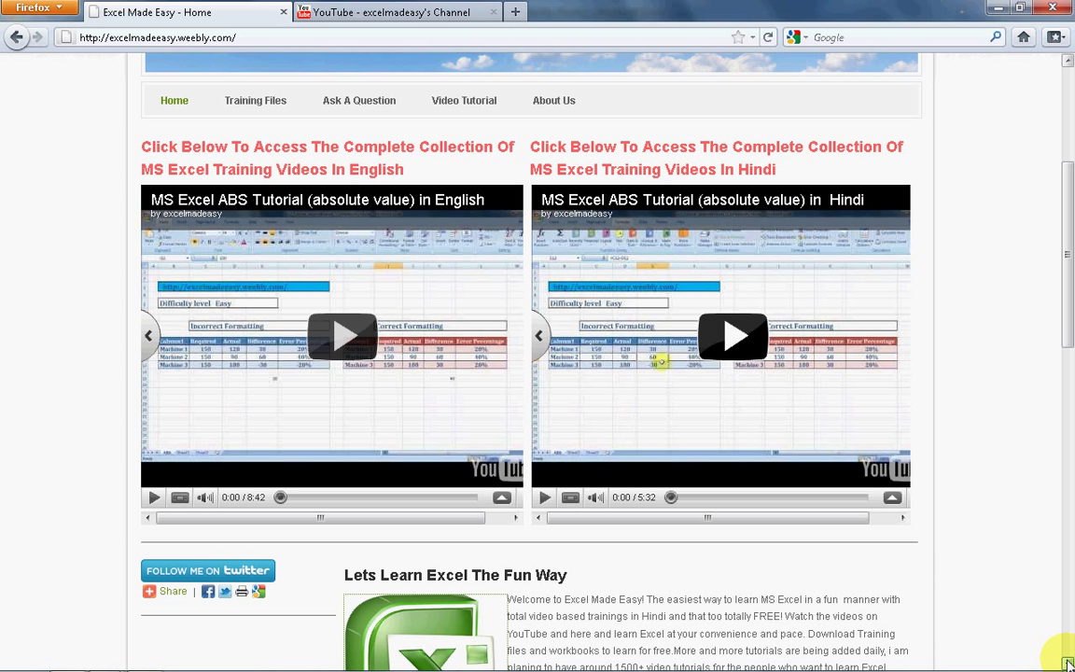